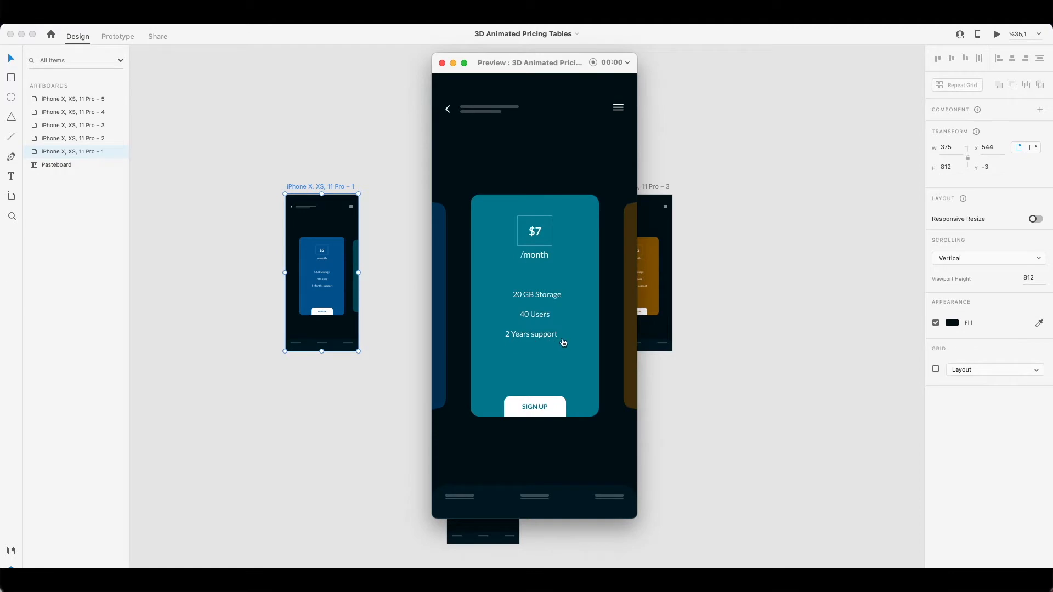
Swipe back and forth through the $3, $7 and $12 pricing cards in the prototype preview and close the preview window
left_click_drag(569, 345, 475, 340)
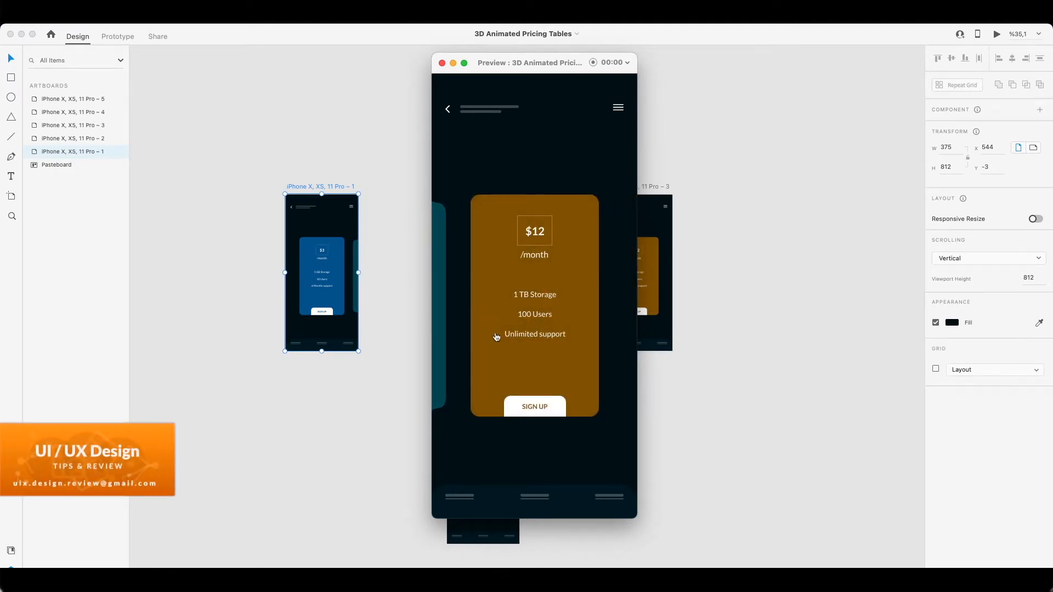
left_click_drag(498, 339, 629, 335)
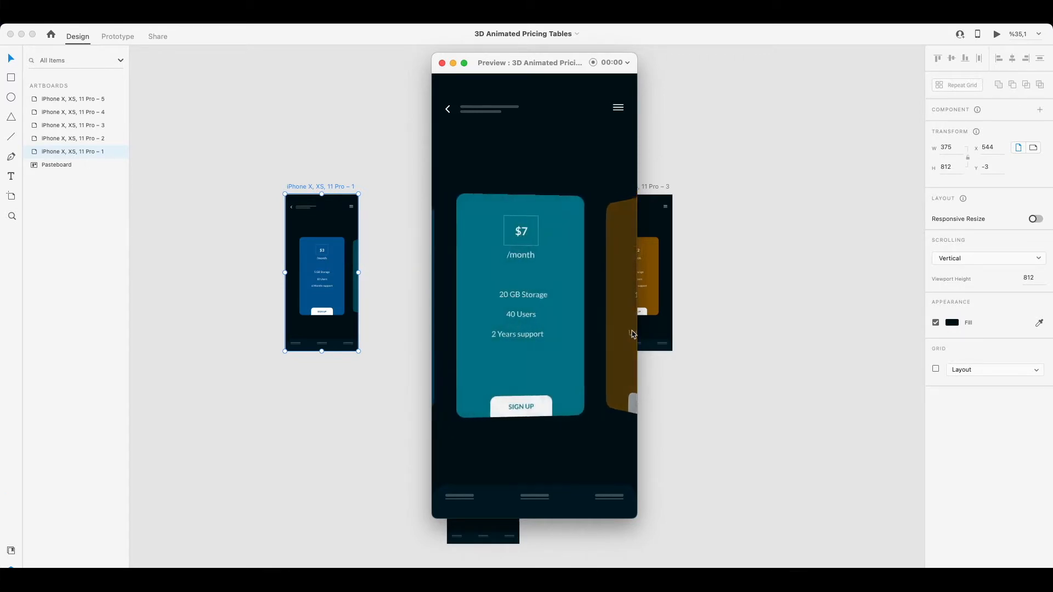
left_click_drag(528, 340, 660, 334)
left_click_drag(566, 336, 461, 333)
left_click_drag(541, 336, 432, 331)
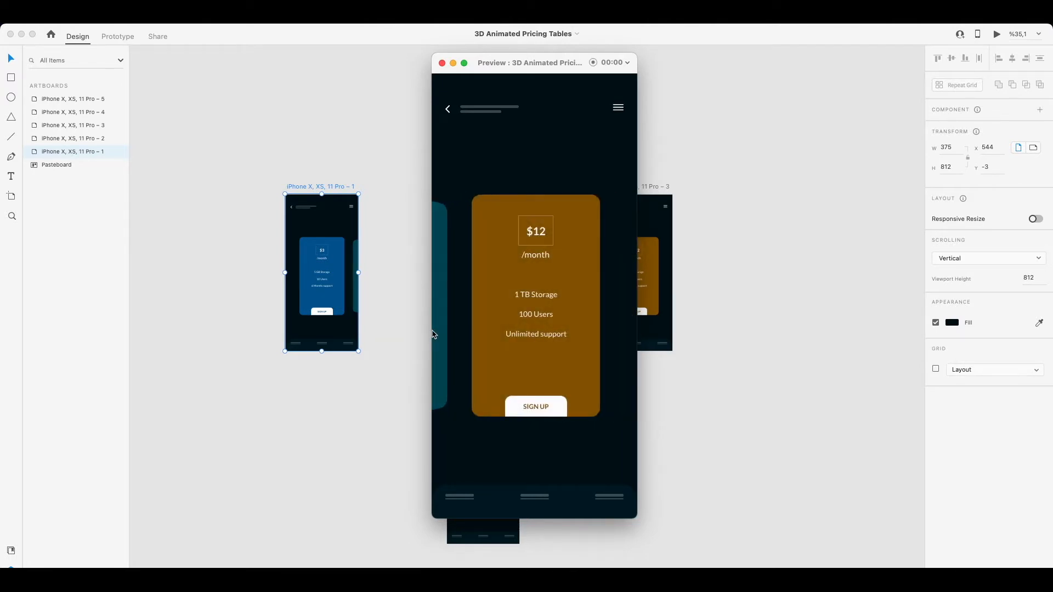
left_click_drag(538, 313, 647, 325)
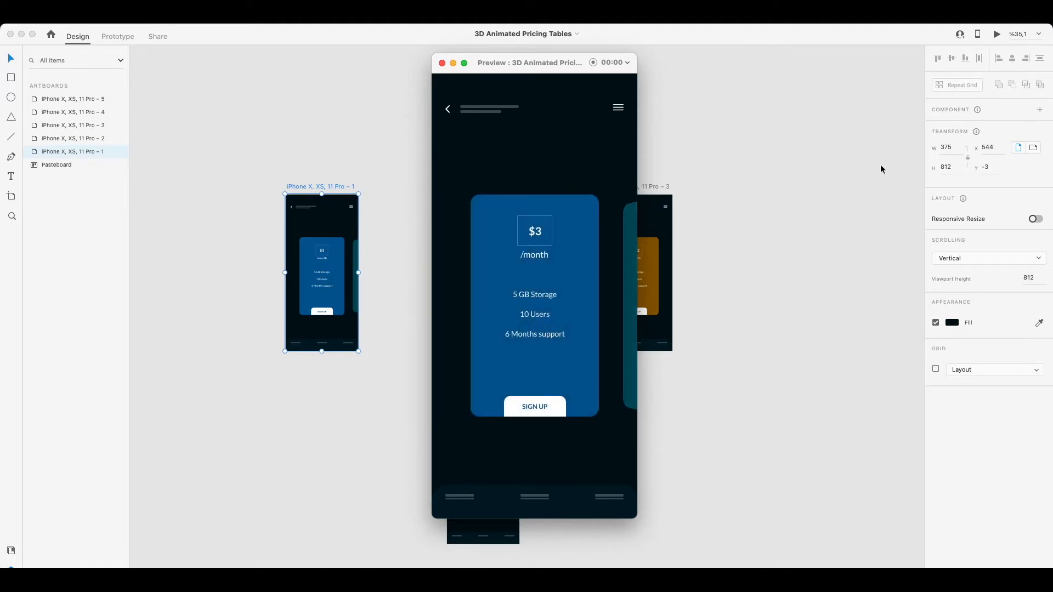
scroll(805, 180, "left", 3)
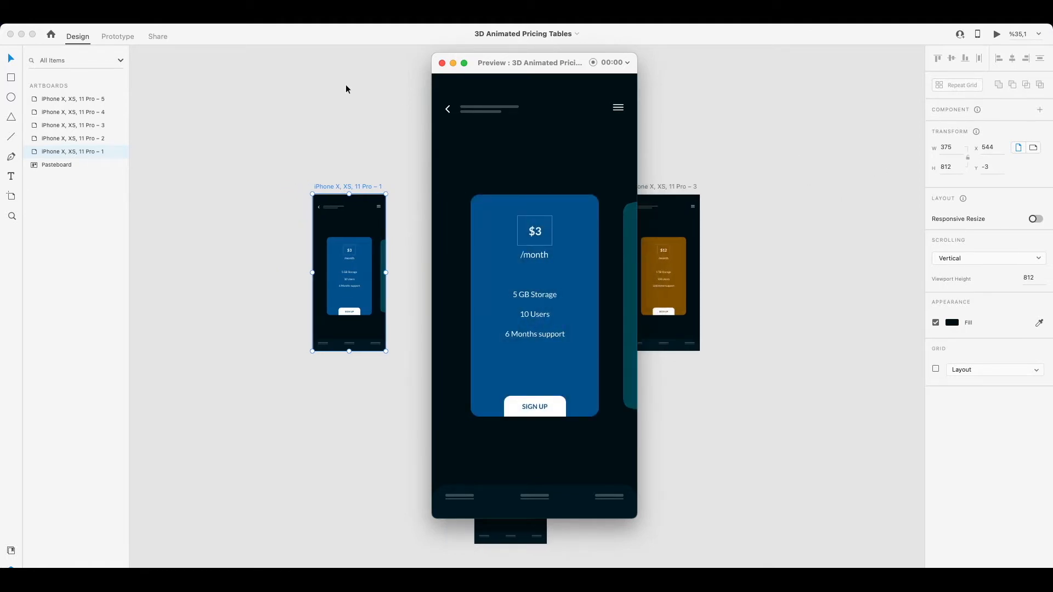
left_click(442, 63)
left_click(389, 254)
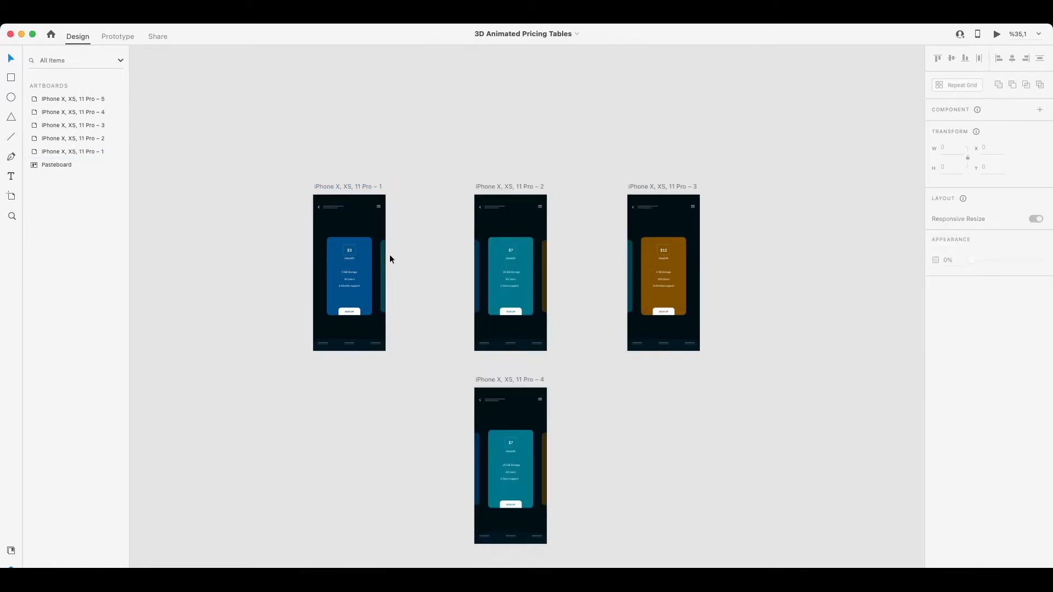
Copy the $7 card from artboard 2 and the $12 card from artboard 3 and paste them onto the pasteboard beside artboard 5
scroll(394, 308, "down", 5)
scroll(382, 396, "down", 8)
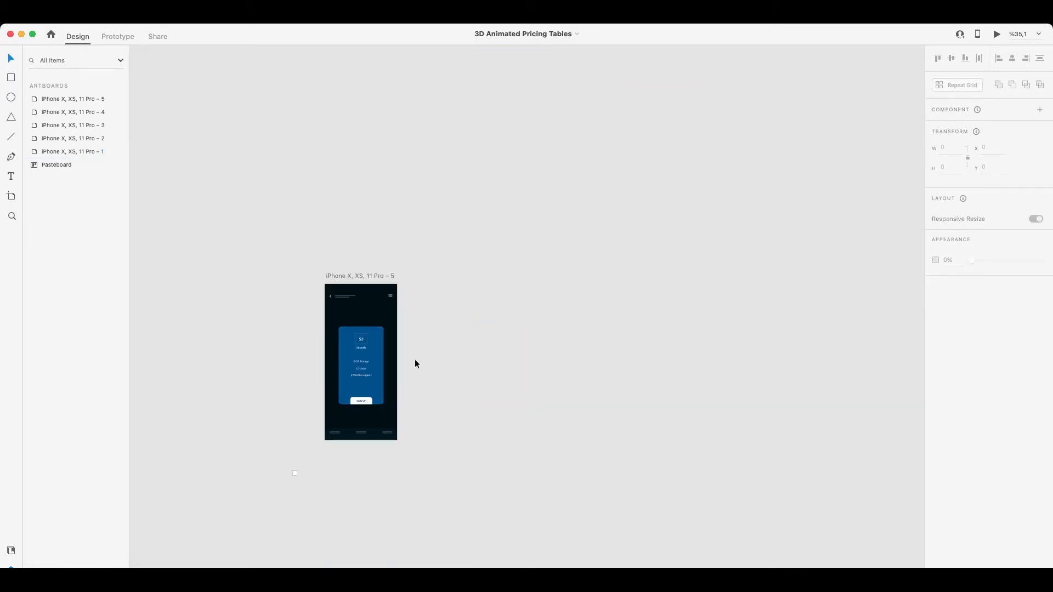
left_click(370, 277)
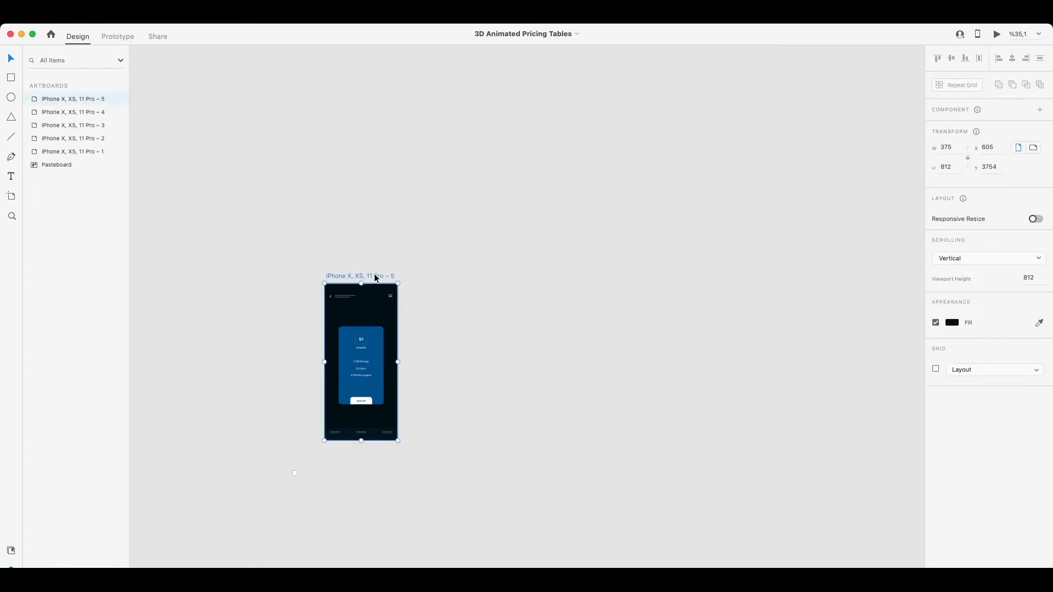
scroll(512, 273, "up", 3)
scroll(513, 277, "up", 10)
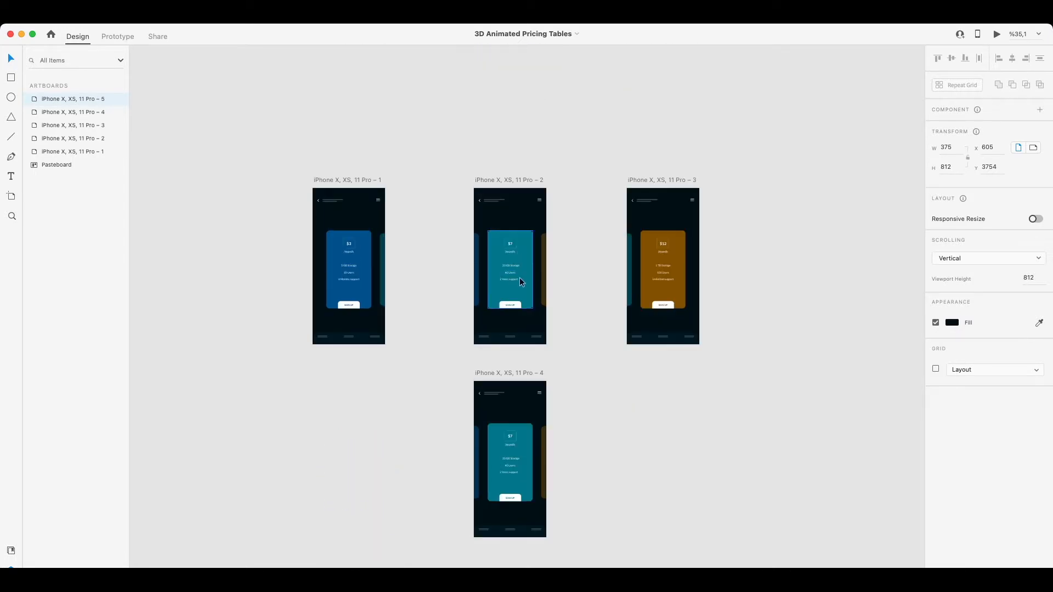
left_click(517, 264)
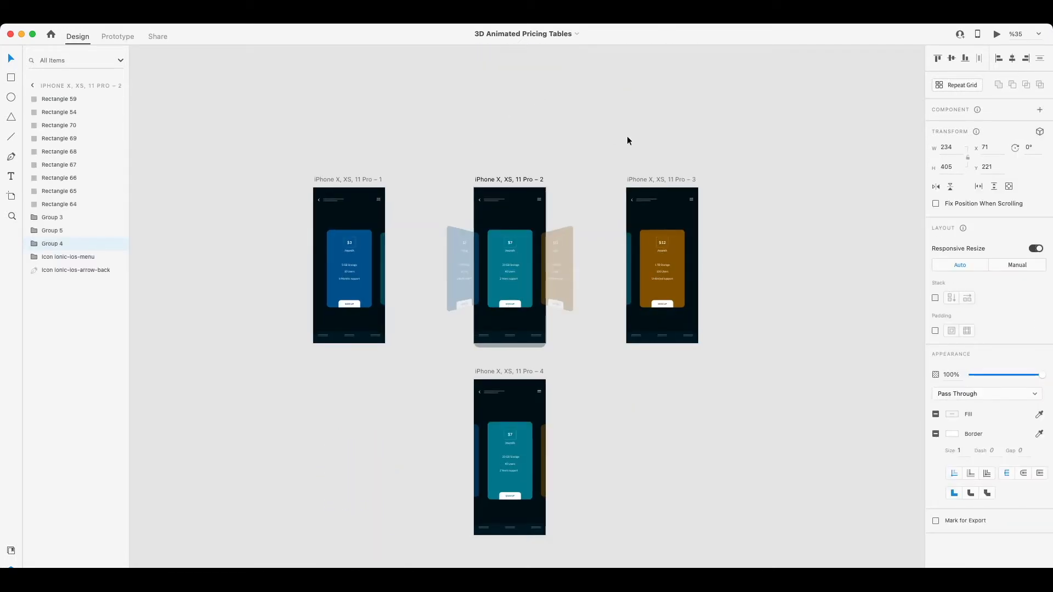
left_click(680, 267)
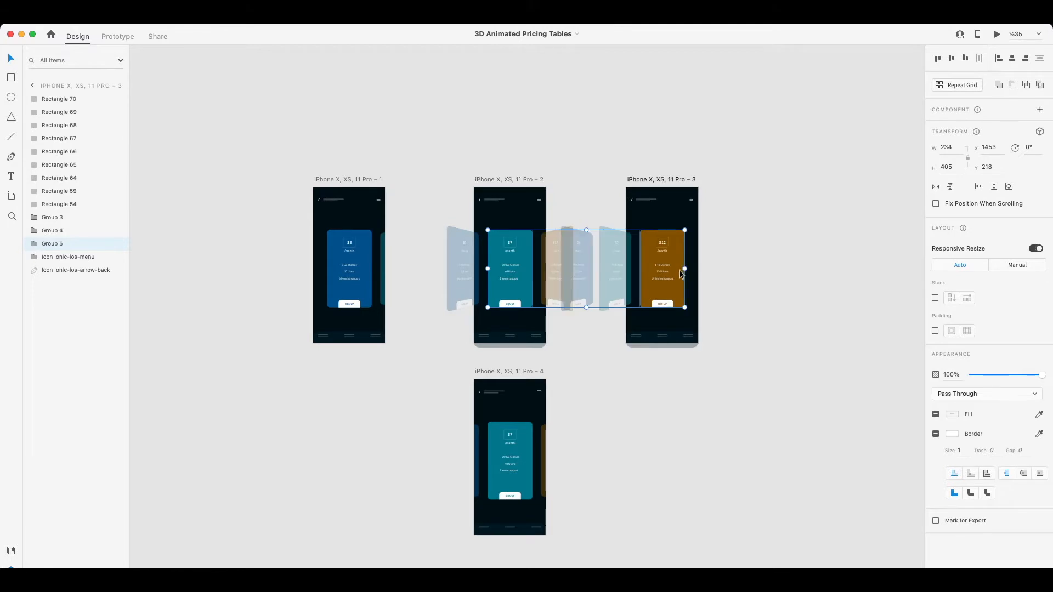
scroll(462, 508, "down", 10)
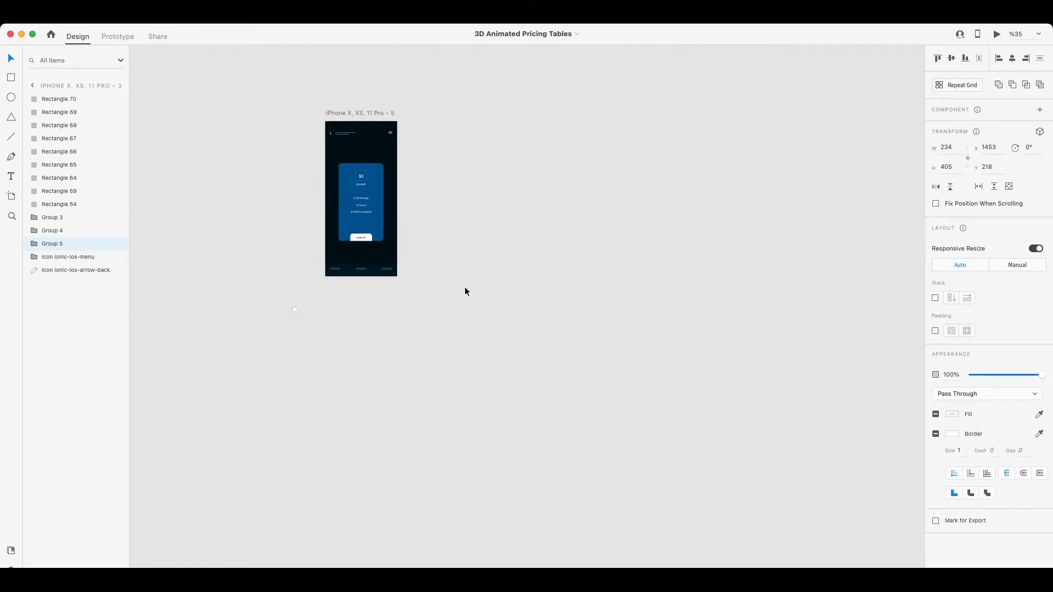
left_click(503, 229)
scroll(503, 229, "up", 2)
key("super+v")
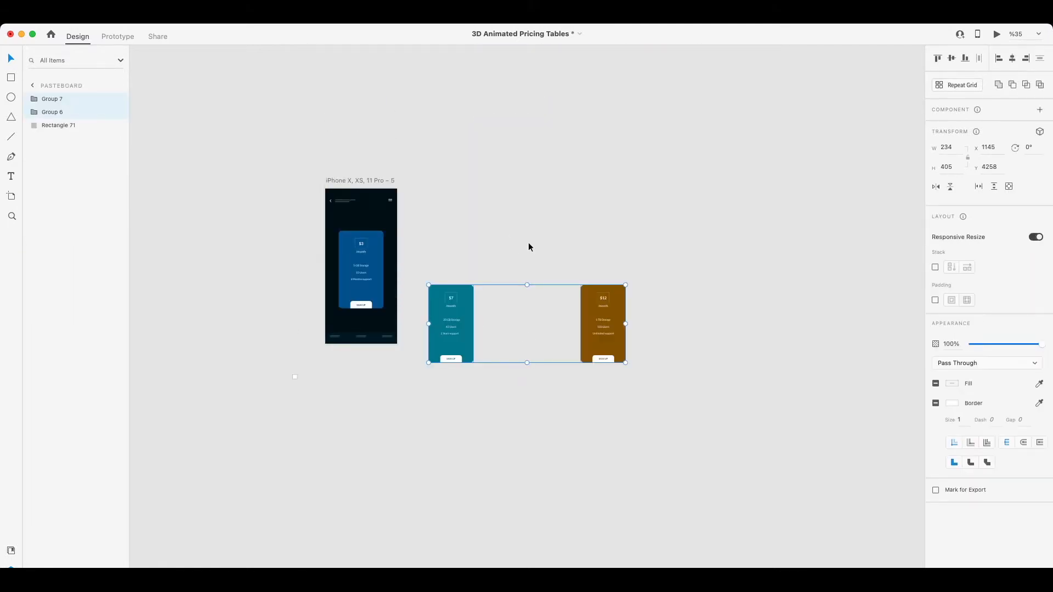
Move the pasted $7 and $12 cards closer to artboard 5 and align their tops with the $3 card
left_click(499, 288)
left_click(466, 311)
left_click(581, 323, "shift")
left_click_drag(468, 334, 450, 306)
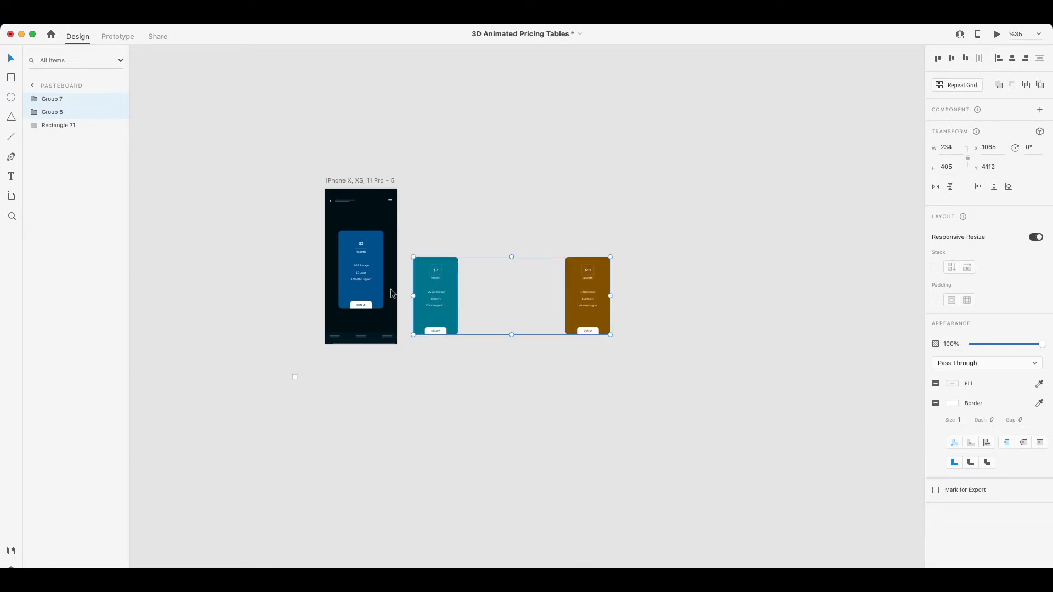
left_click(372, 268, "shift")
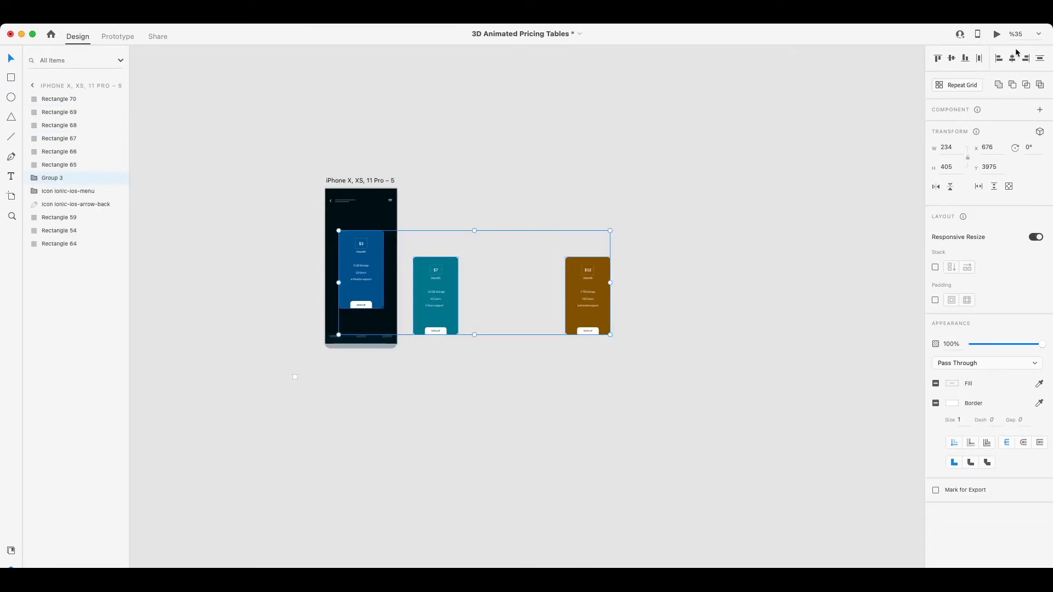
left_click(937, 58)
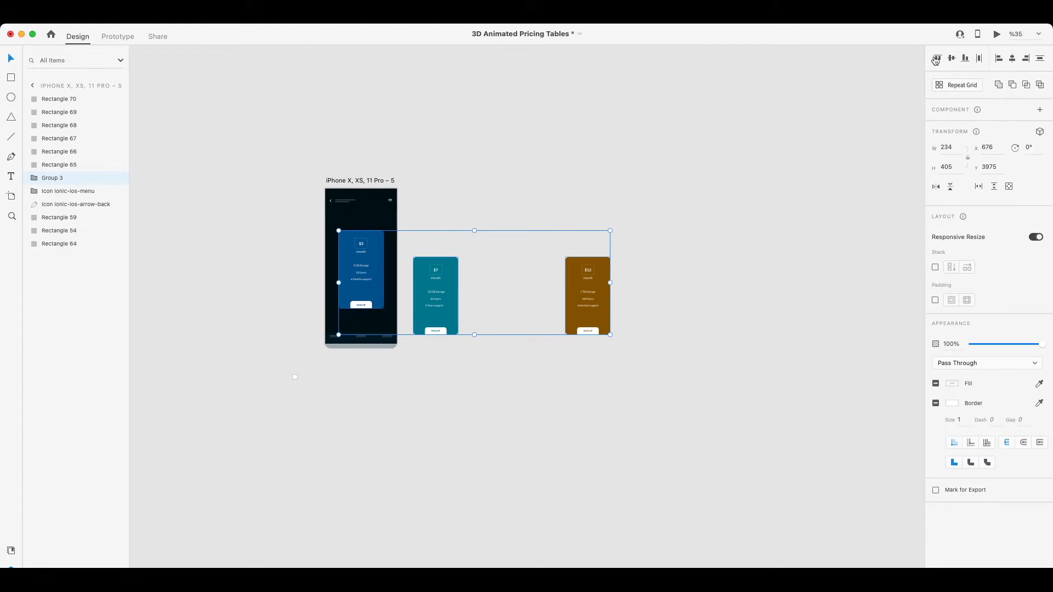
left_click(544, 172)
Turn on 3D transforms for the pasted $7 card and set its Y rotation to -45°
left_click(428, 274)
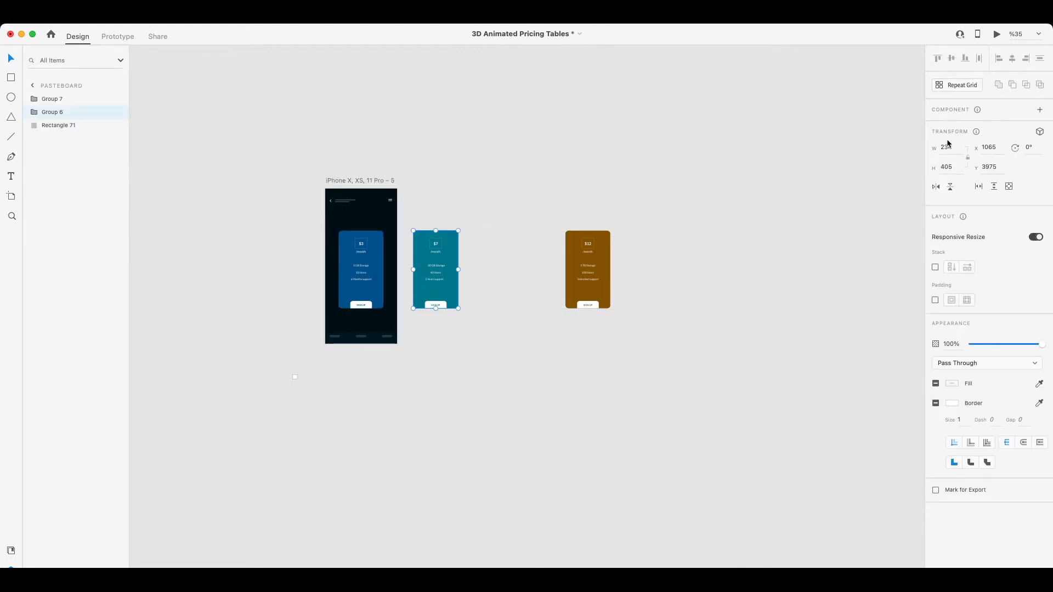
left_click(547, 176)
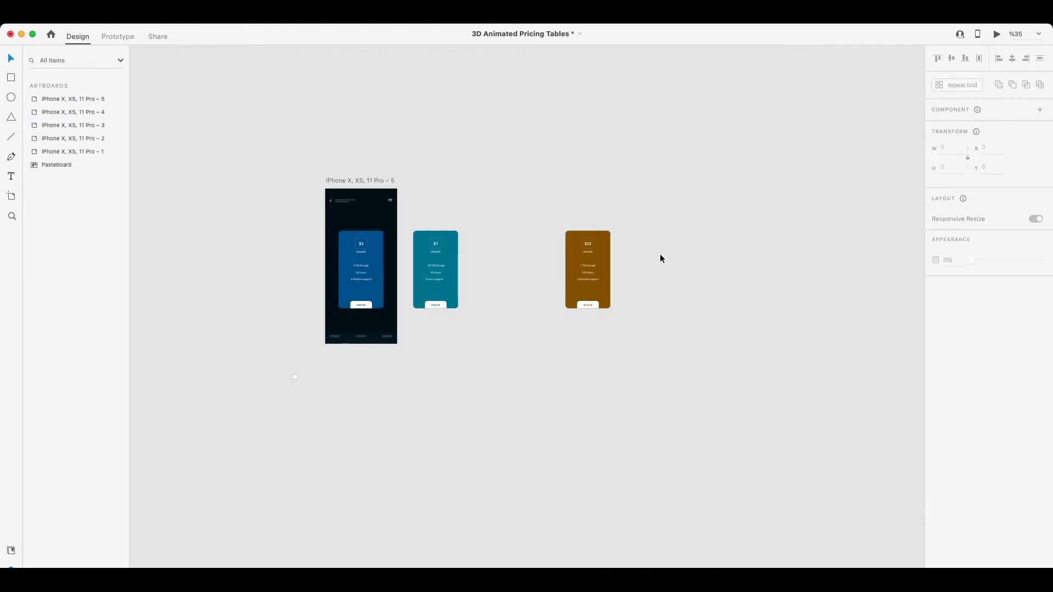
left_click(429, 260)
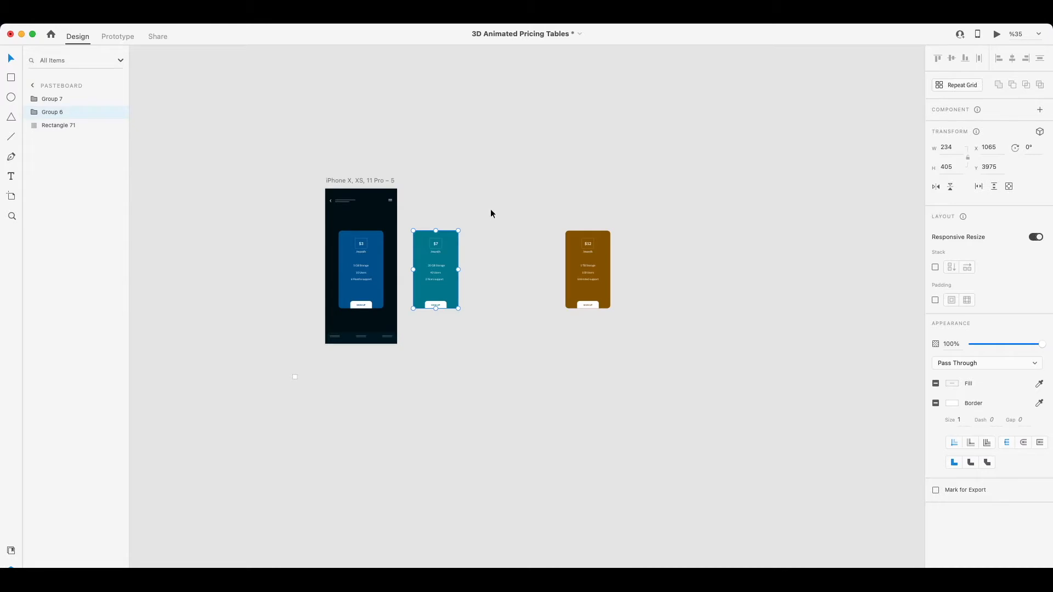
left_click(1040, 134)
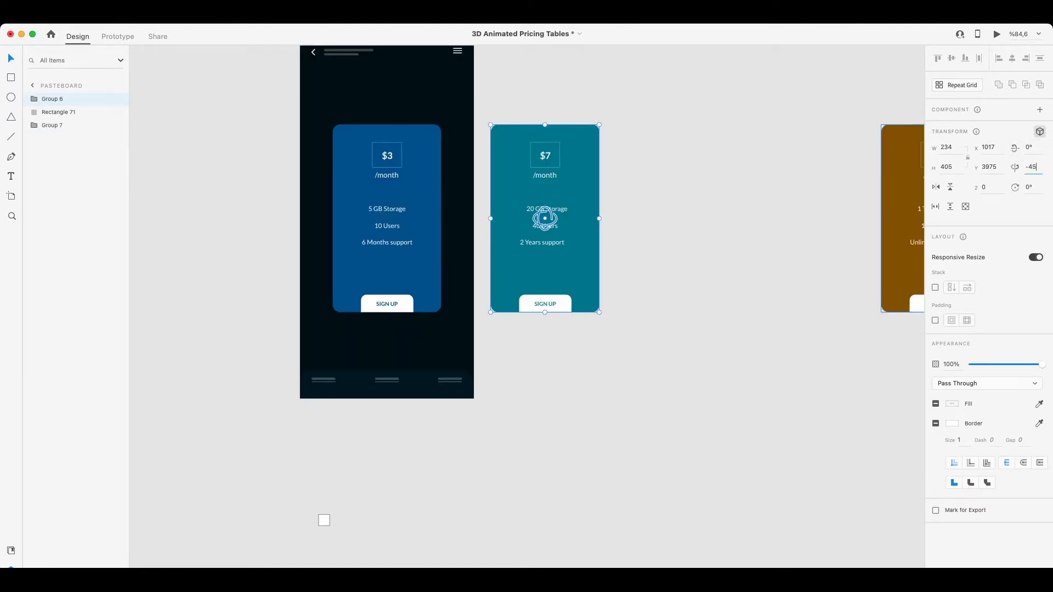
key("Return")
Place the rotated $7 card 25 px inside artboard 5's right edge, gauging with the small 25 px square, and return the square to the pasteboard
left_click_drag(553, 280, 503, 277)
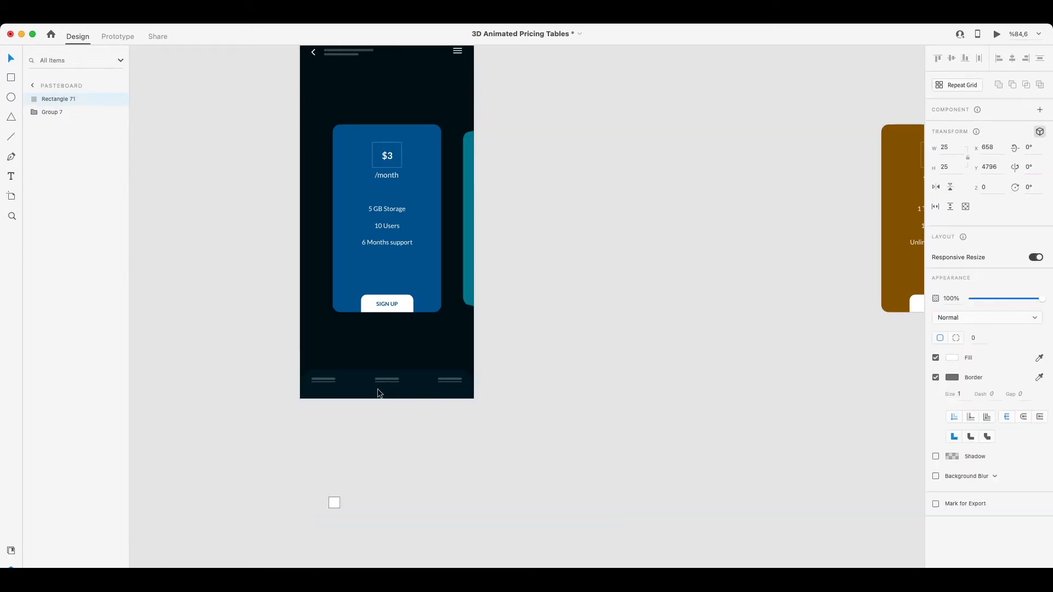
left_click_drag(331, 502, 469, 268)
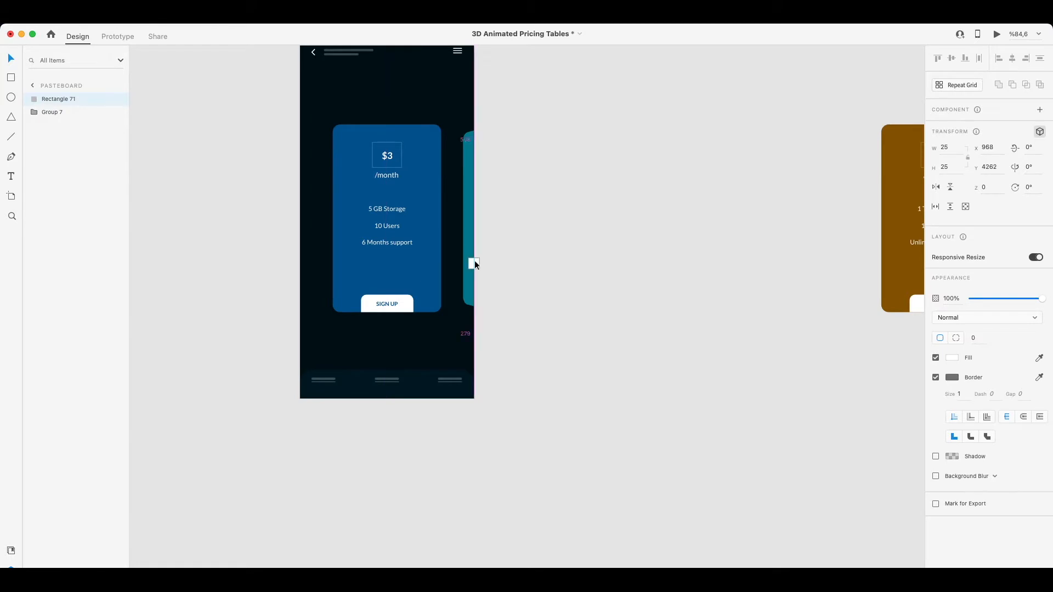
scroll(505, 222, "up", 5)
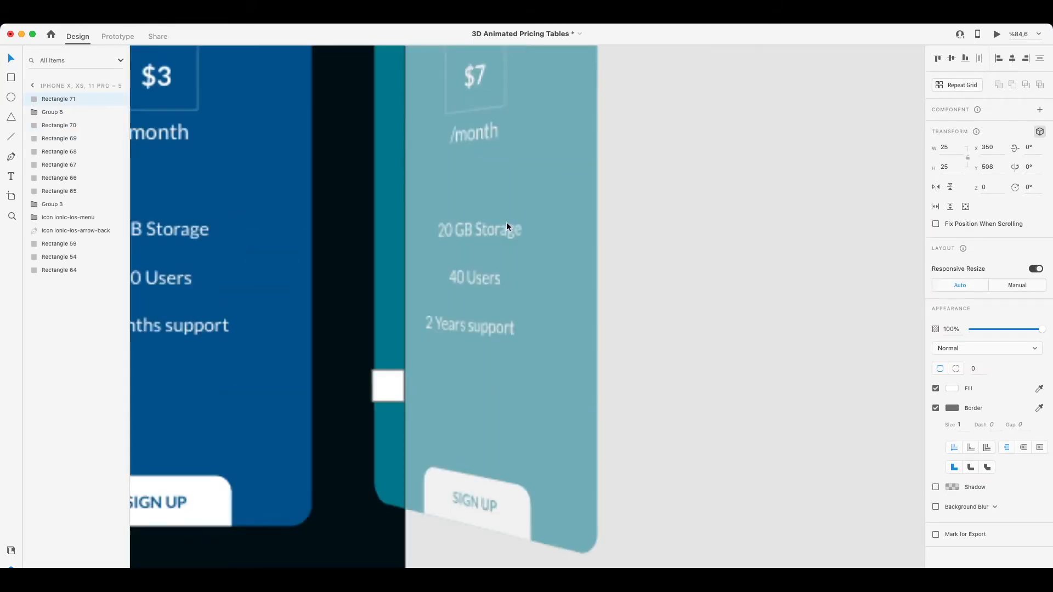
left_click(373, 351)
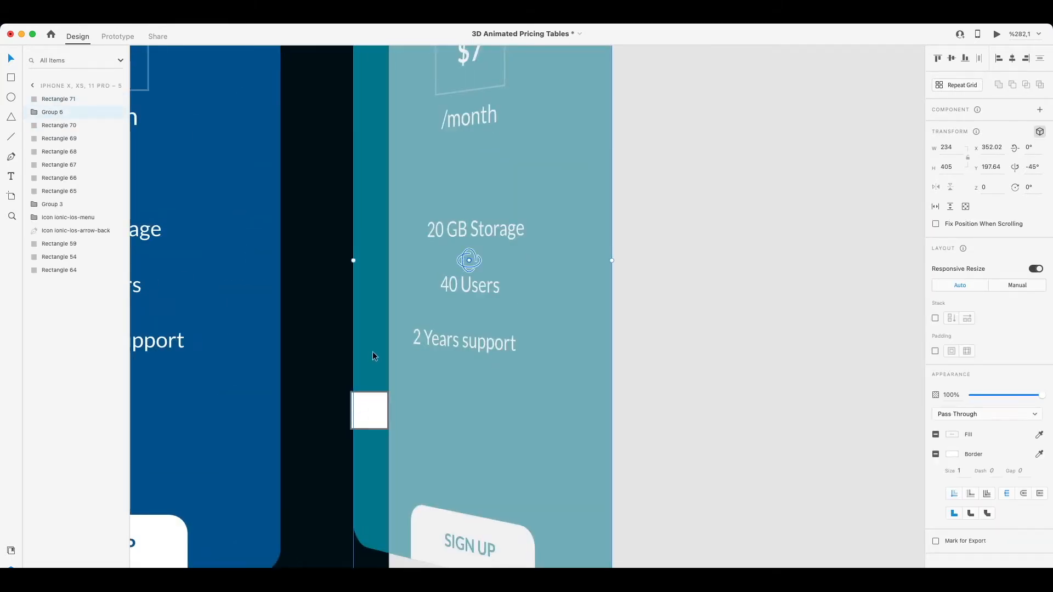
key("Left")
key("Left")
left_click(722, 387)
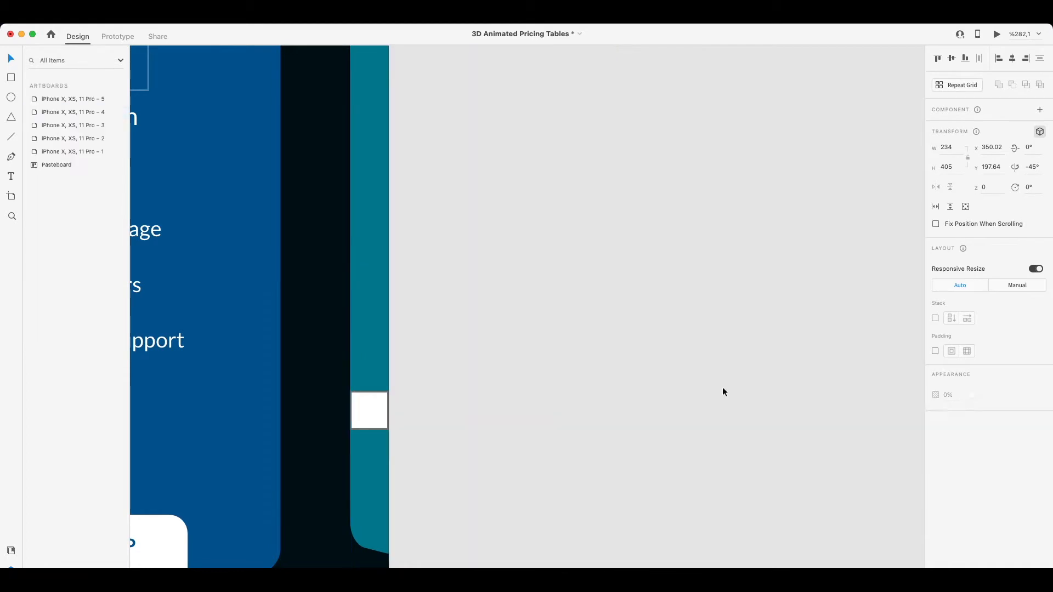
scroll(570, 436, "down", 5)
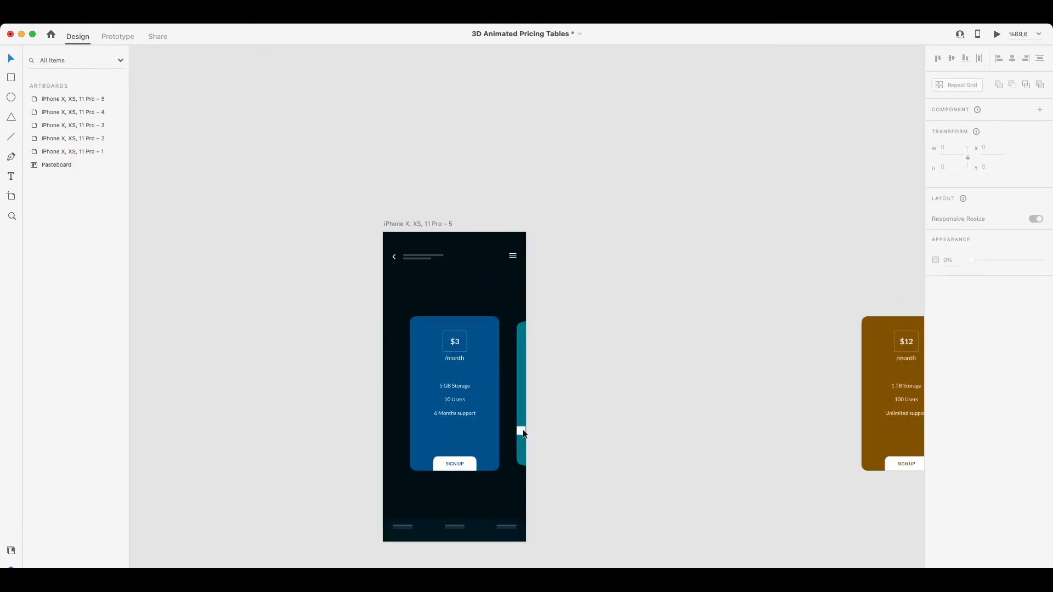
left_click(522, 430)
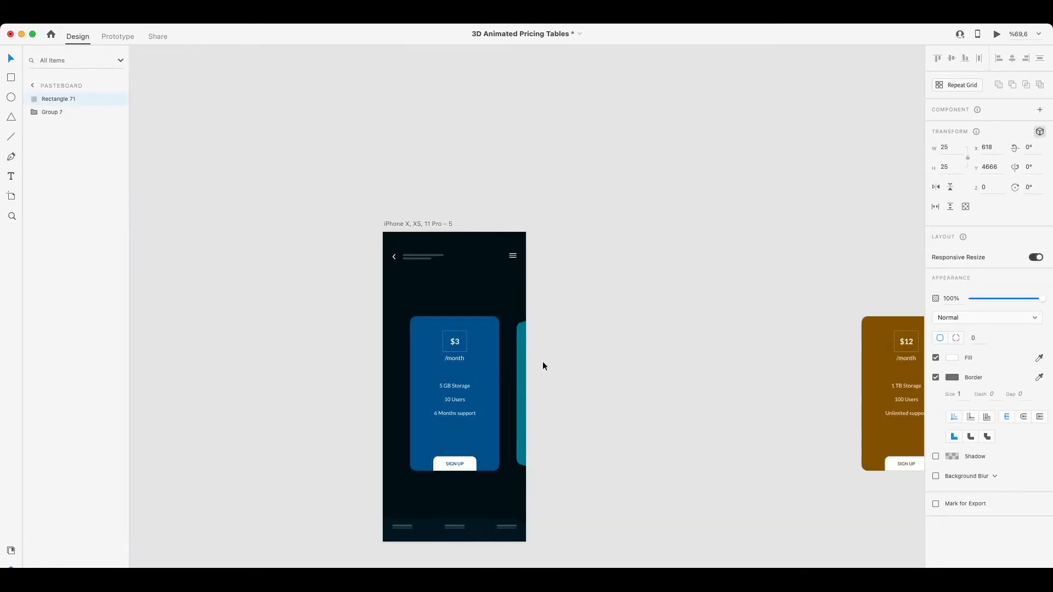
Set the opacity of the rotated $7 card on artboard 5 to 50%
left_click(521, 378)
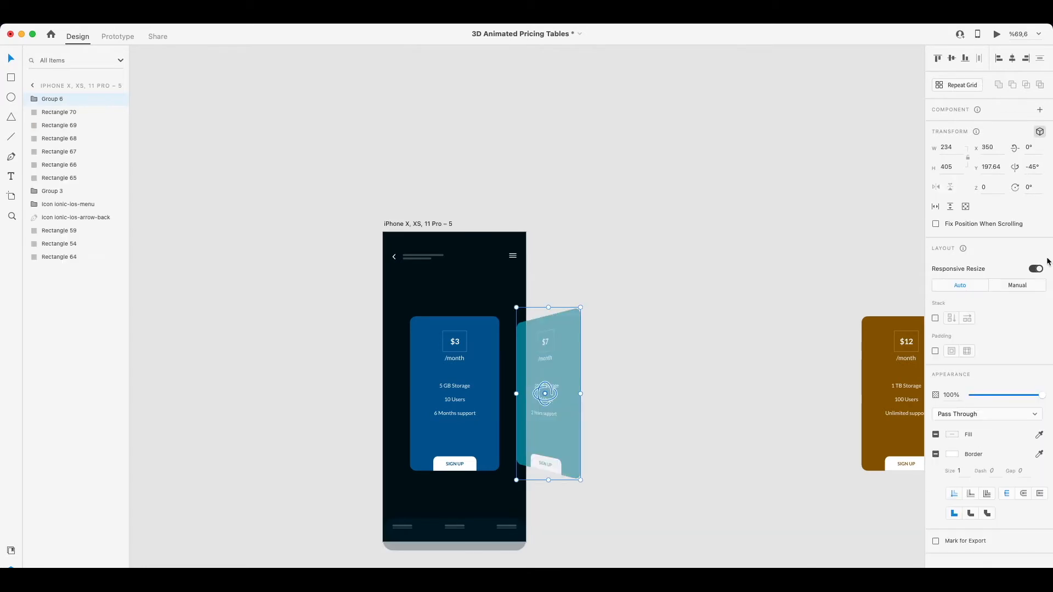
left_click(950, 395)
type("50")
key("Return")
left_click(745, 364)
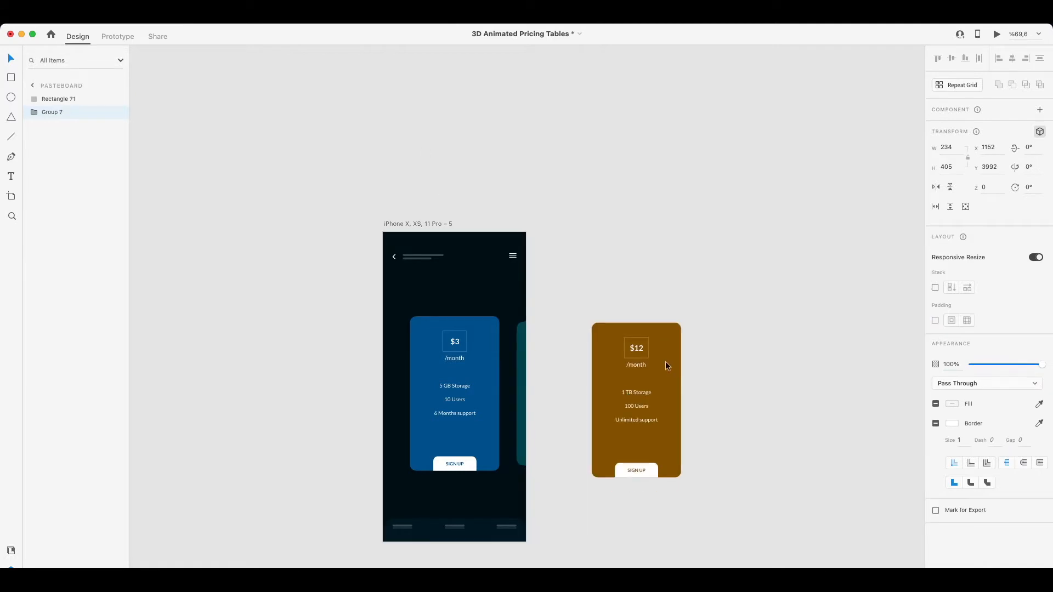
Move the $12 card near artboard 5's right side and align its top with the $3 card
left_click_drag(665, 361, 665, 358)
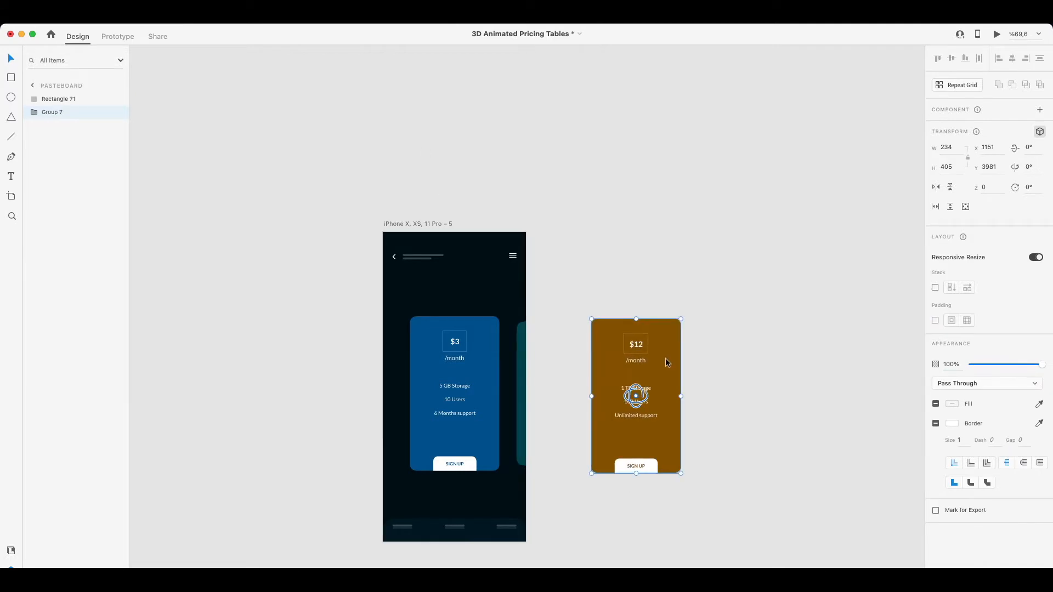
scroll(672, 360, "right", 1)
scroll(675, 354, "up", 1)
scroll(675, 354, "down", 1)
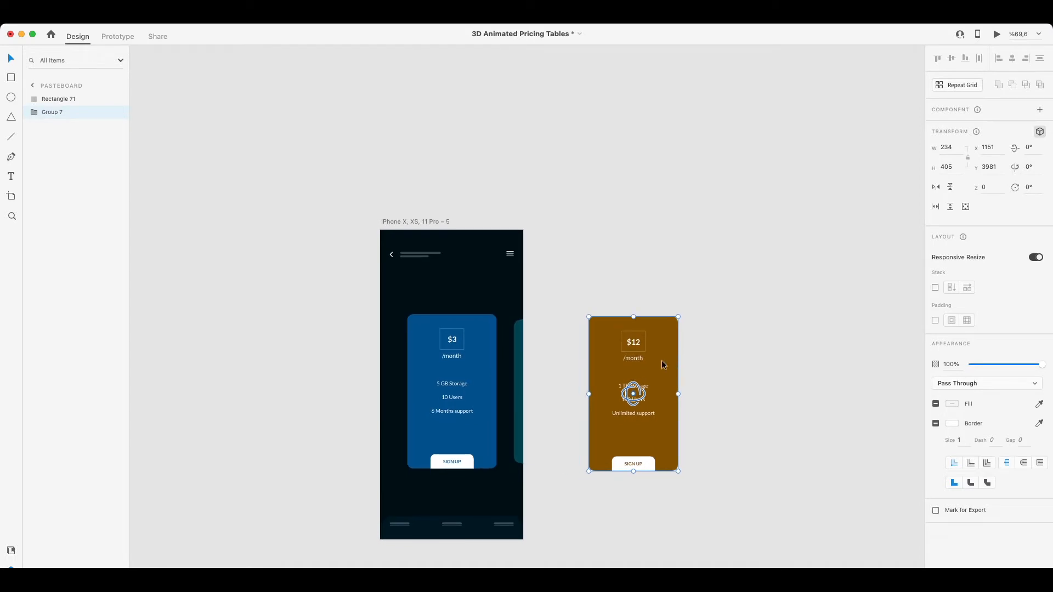
left_click_drag(661, 365, 665, 385)
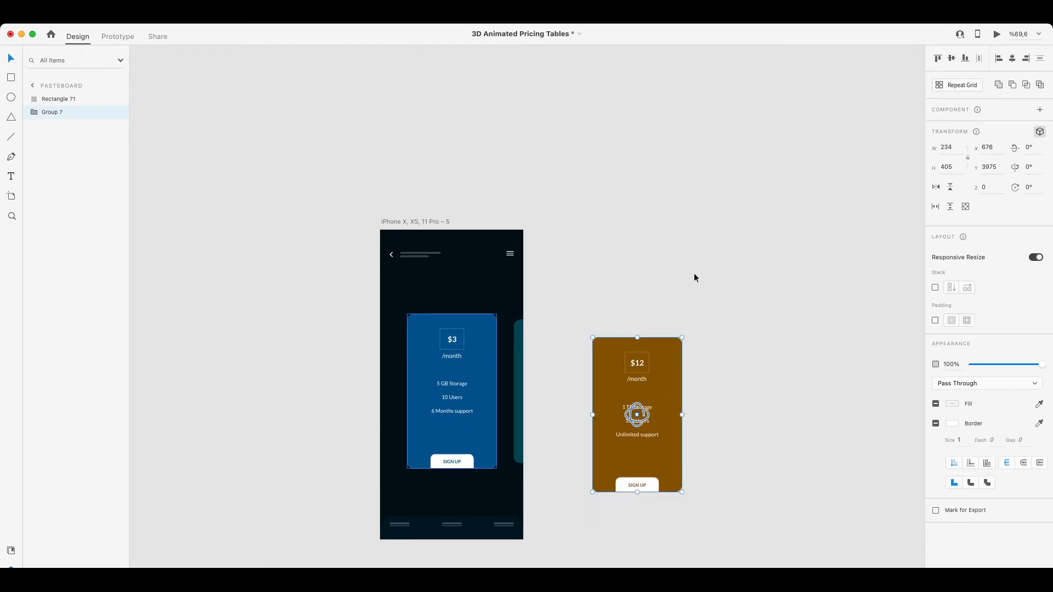
left_click(934, 59)
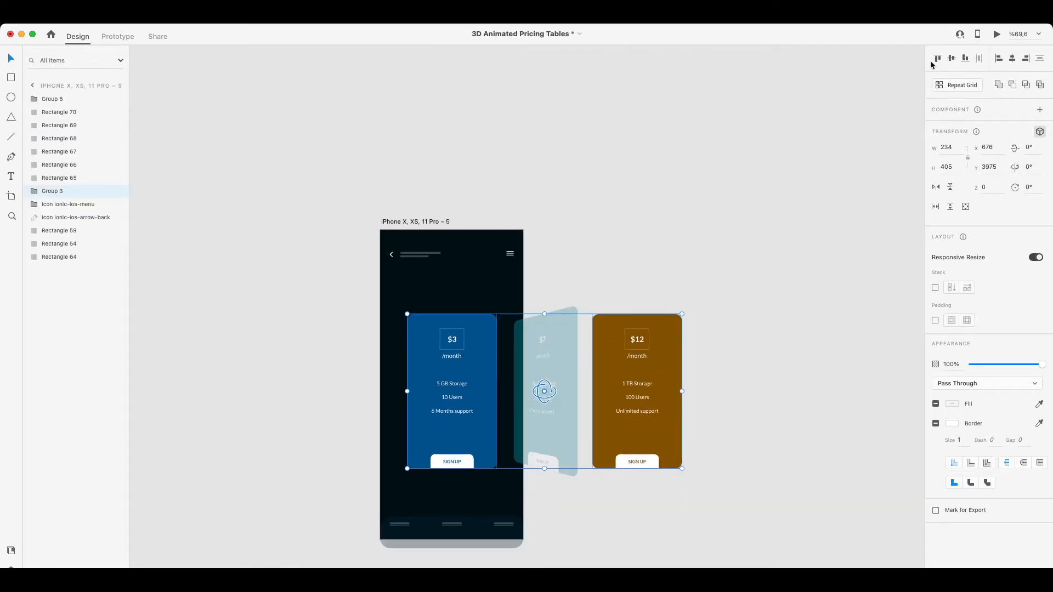
left_click(629, 201)
Set the $12 card's Y rotation to -45° and move the card closer to the right edge of artboard 5
left_click(637, 367)
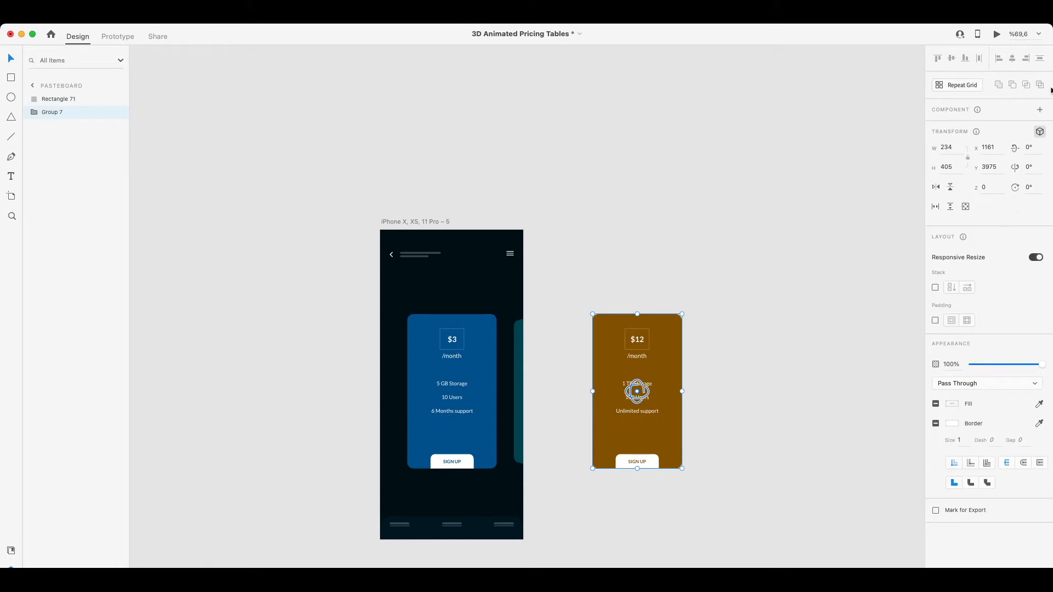
left_click(1041, 168)
type("-45")
key("Return")
left_click(749, 339)
left_click(649, 361)
left_click_drag(655, 376, 620, 371)
left_click(684, 350)
scroll(686, 350, "down", 2)
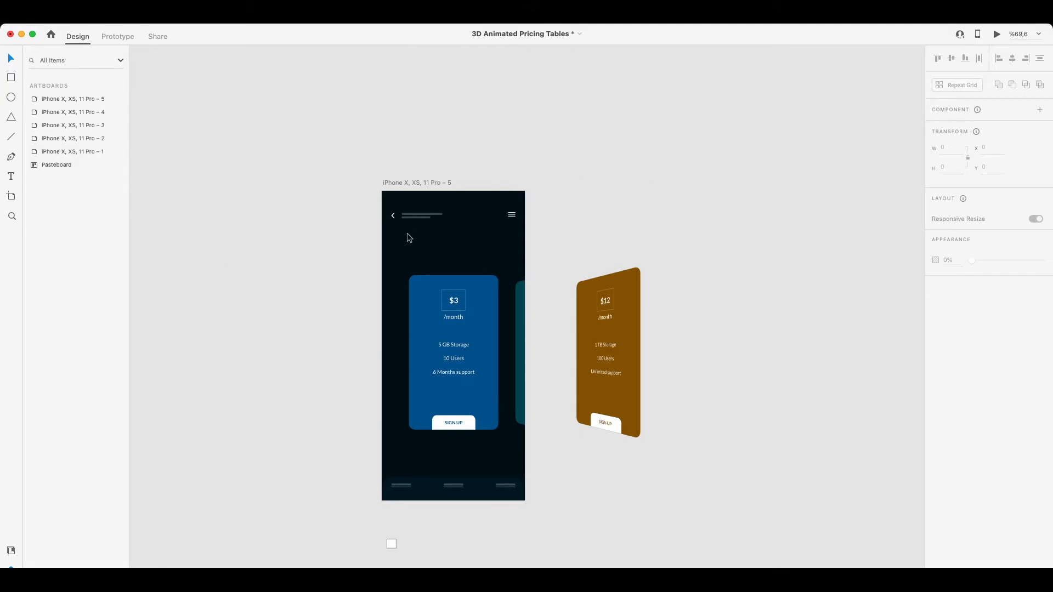
Duplicate the 25 px square onto the $3 card on artboard 5 and make the copy fully transparent
scroll(354, 241, "up", 1)
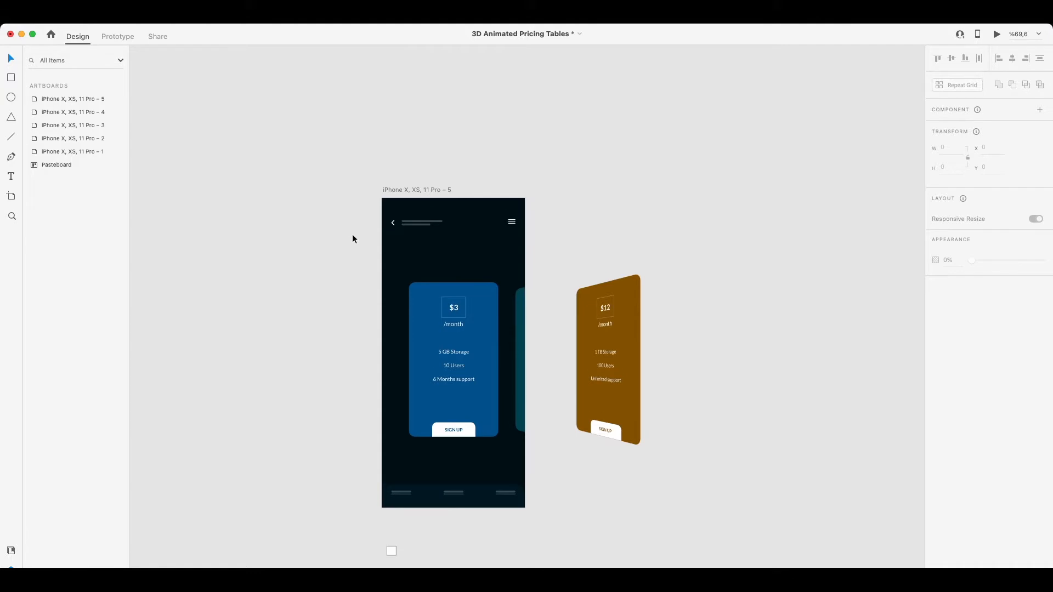
left_click_drag(383, 553, 485, 380)
key("super+d")
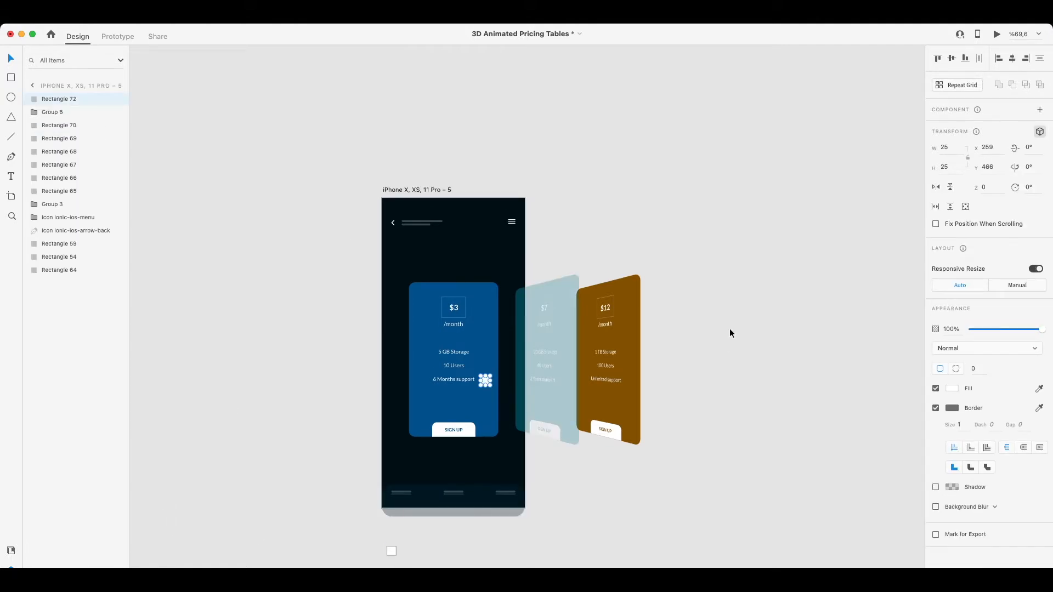
left_click_drag(996, 329, 926, 327)
Group the $12 card with the transparent square, nudge the group left until the card overlaps the $7 card, and save the document
left_click(620, 406, "shift")
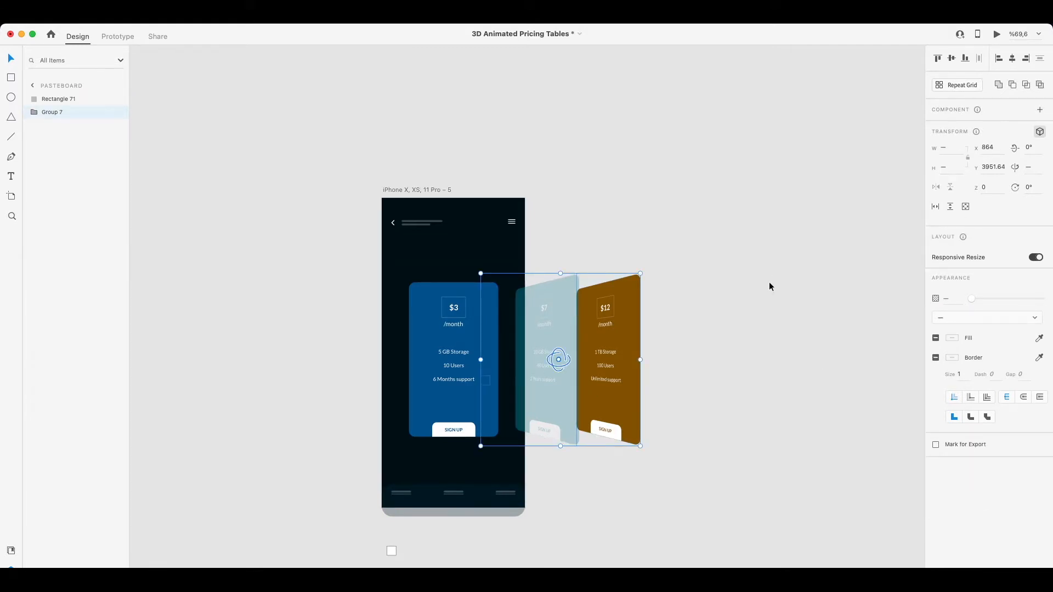
key("super+g")
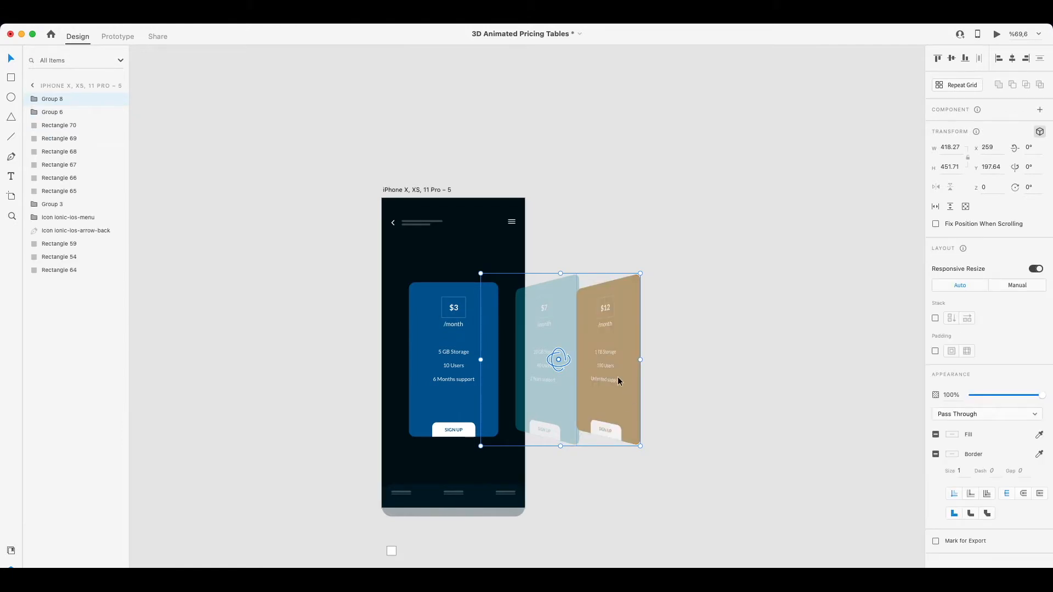
key("shift+Left")
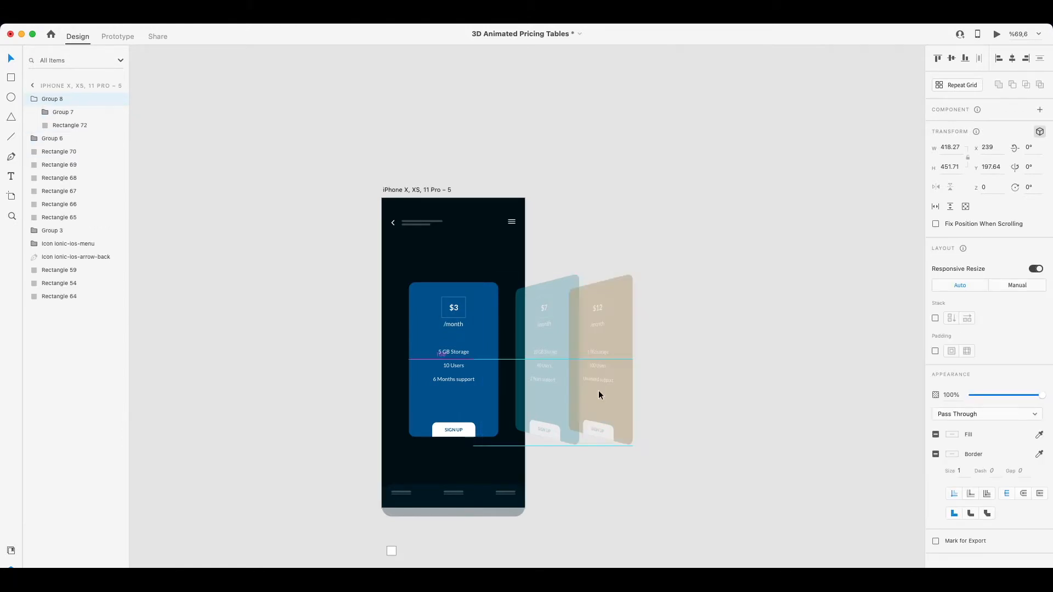
key("shift+Left")
left_click(680, 255)
key("super+s")
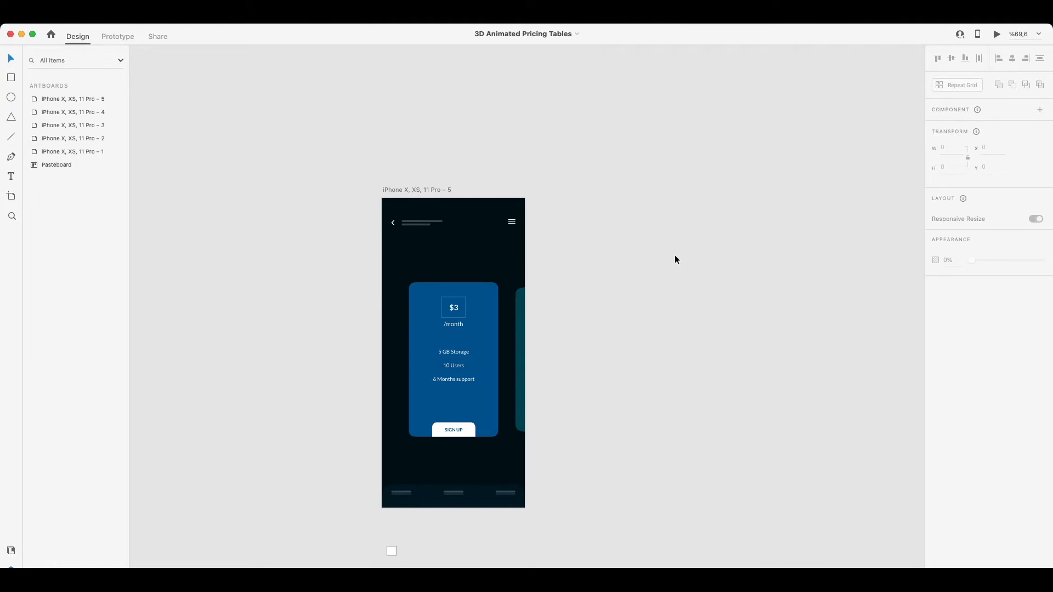
Duplicate artboard 5 to its right and select the new artboard 6
scroll(675, 255, "right", 5)
left_click_drag(246, 190, 596, 196)
scroll(575, 156, "right", 2)
left_click(586, 145)
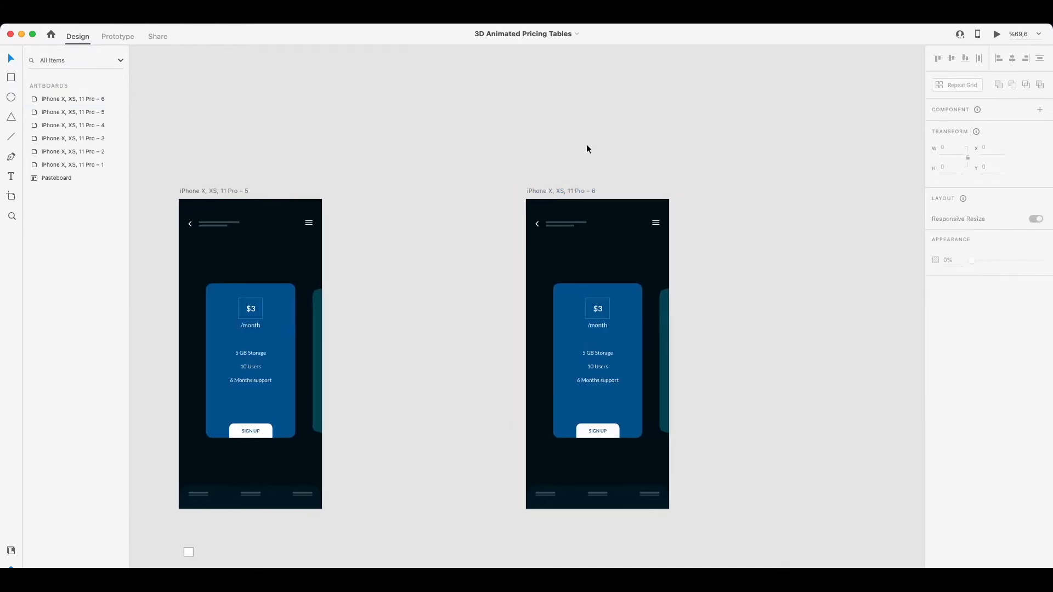
left_click(550, 192)
left_click(511, 145)
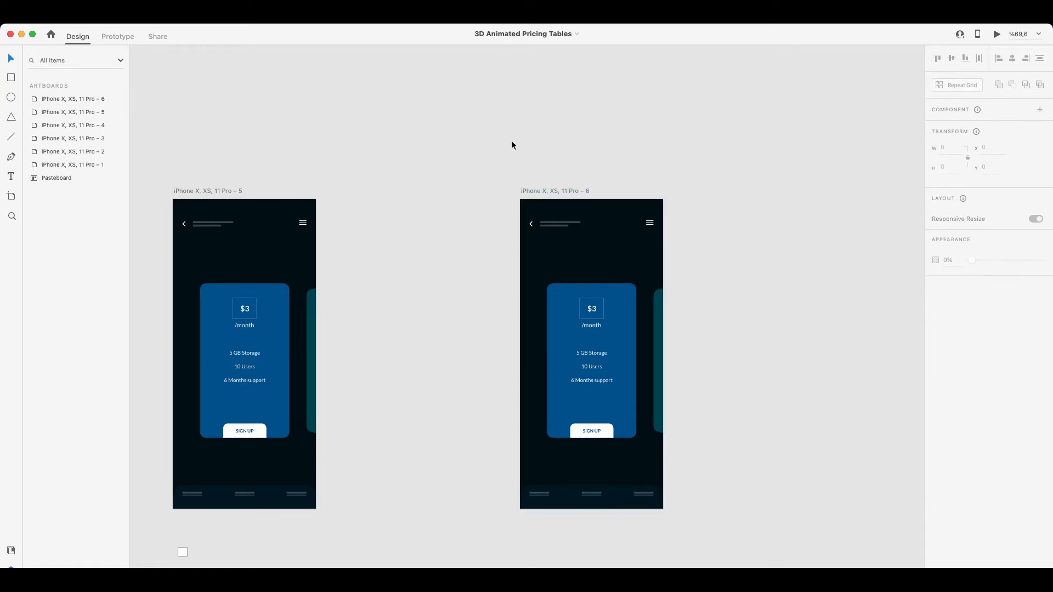
left_click(550, 191)
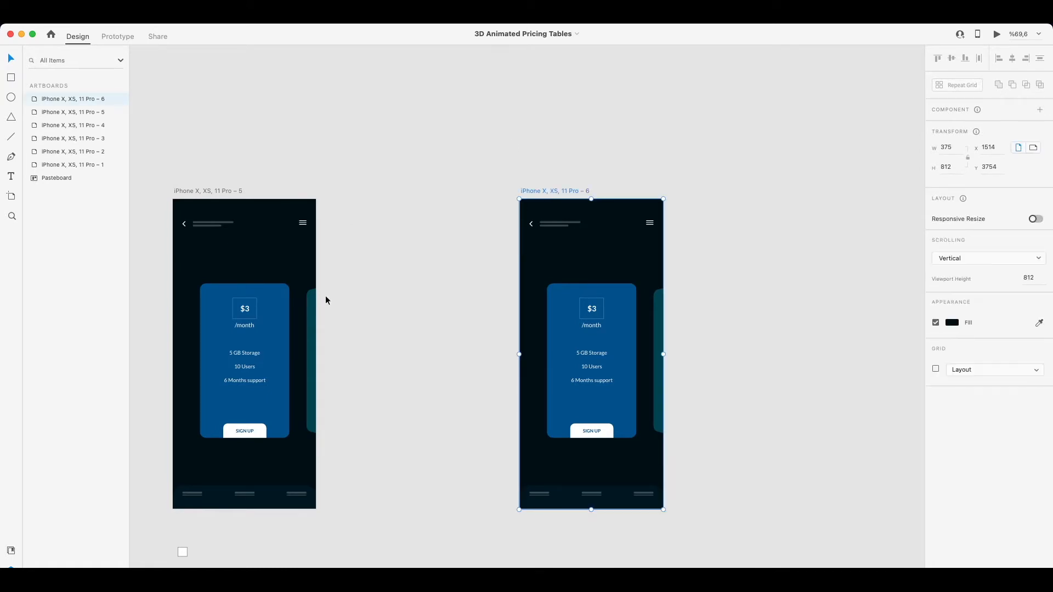
Move the $3 card on artboard 6 left so only a 25 px strip stays inside the left edge
left_click(606, 396)
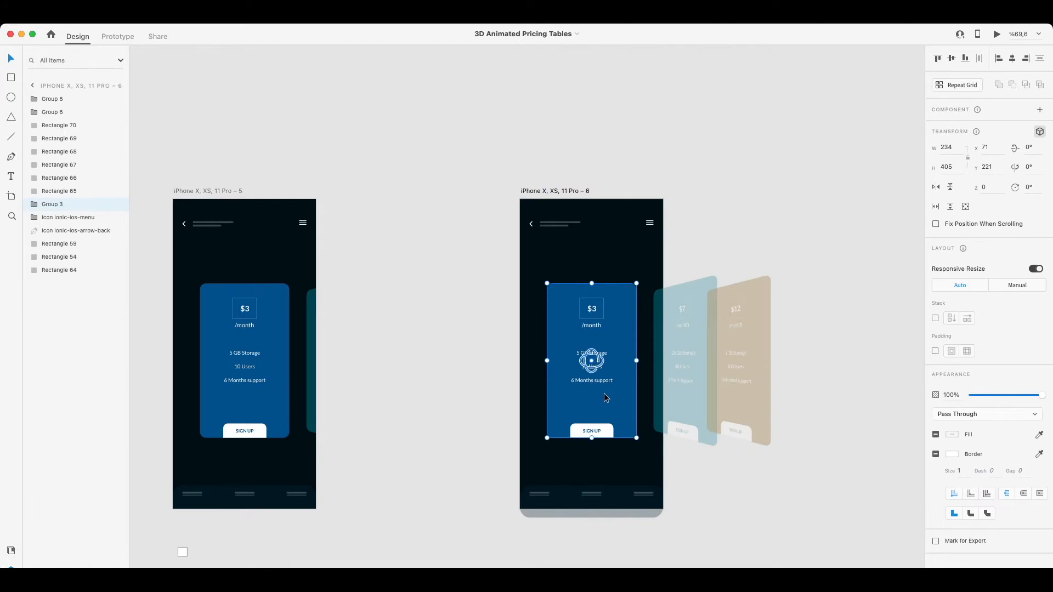
left_click_drag(603, 402, 499, 387)
scroll(426, 433, "down", 3)
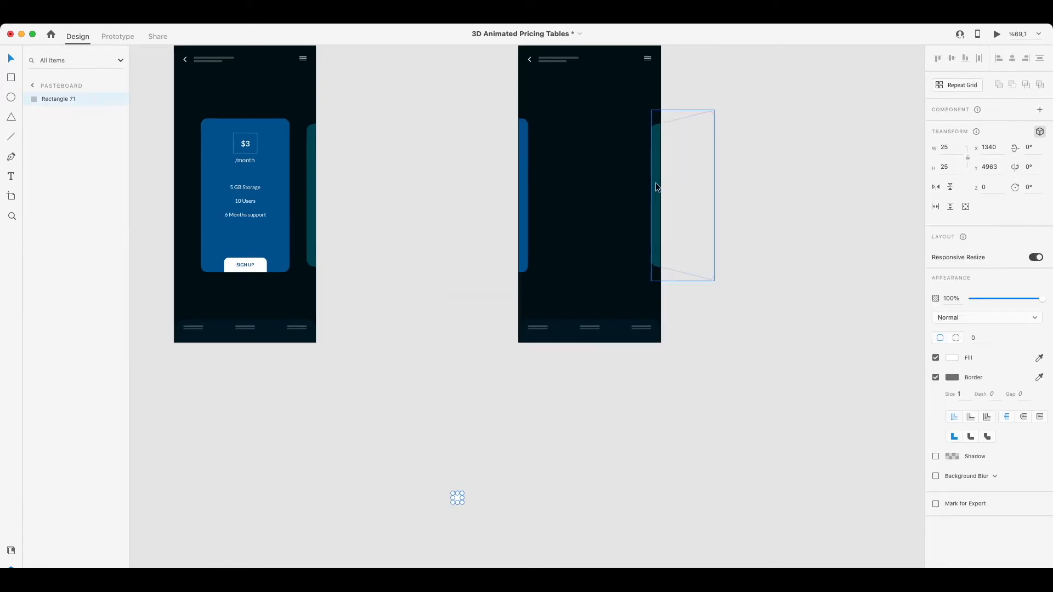
Move the rotated $7 card to the middle of artboard 6 and set its Y rotation to 0°
left_click(655, 185)
left_click(636, 237)
left_click(653, 207)
left_click_drag(651, 212, 559, 205)
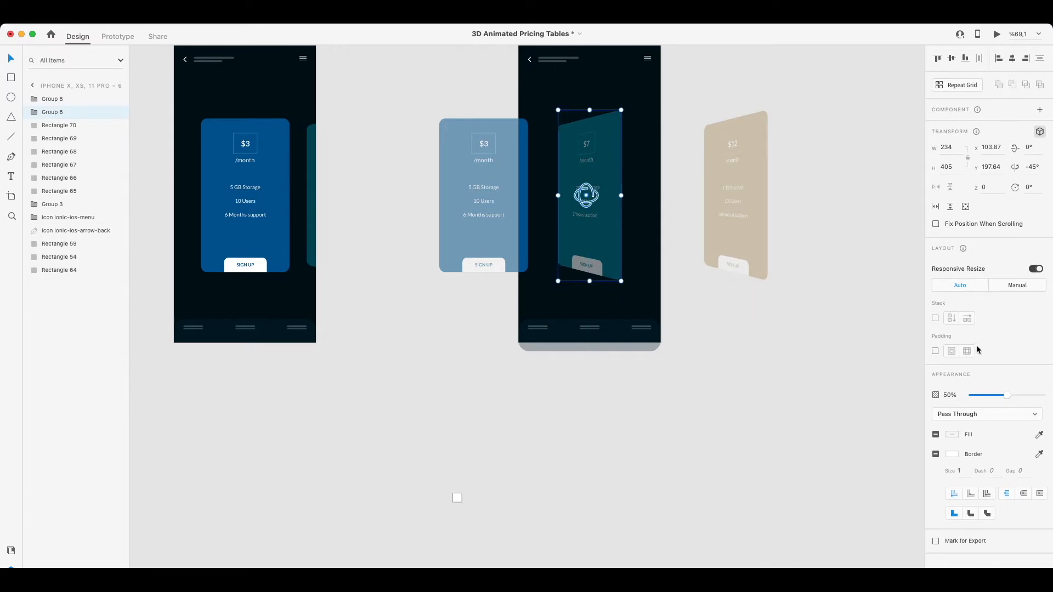
left_click(1030, 167)
type("0")
key("Return")
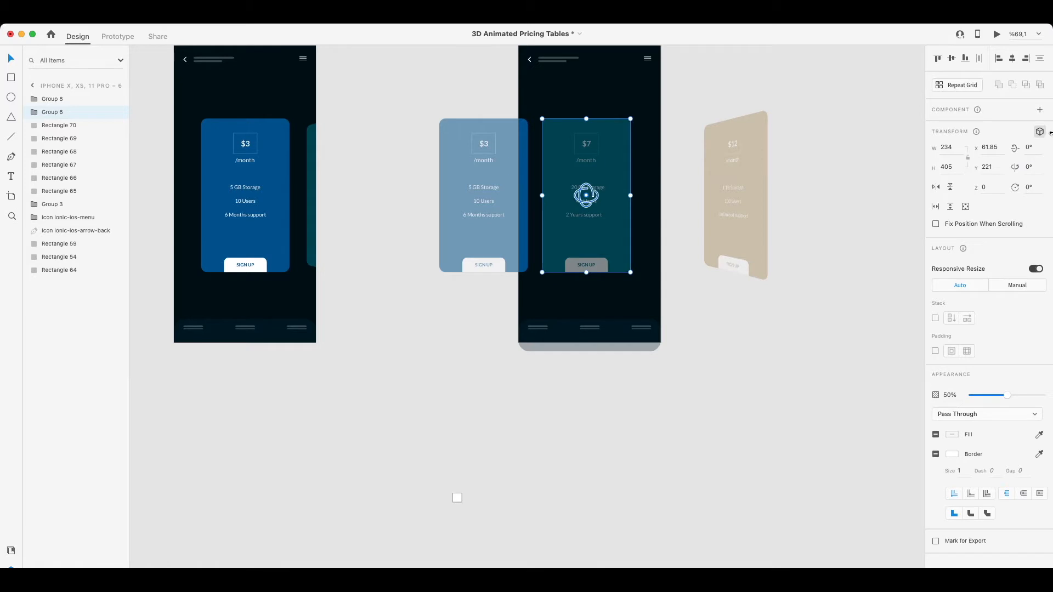
Set the $7 card's opacity to 100% and center it horizontally on artboard 6
left_click_drag(1006, 395, 1051, 394)
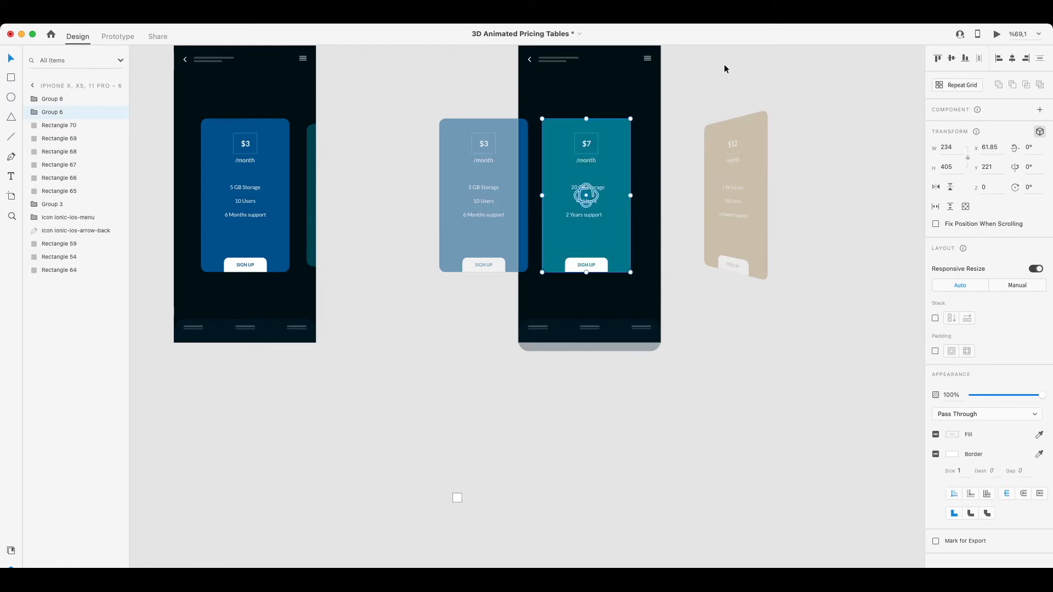
scroll(646, 128, "up", 3)
scroll(719, 130, "down", 1)
left_click(719, 130)
left_click(600, 261)
left_click(1013, 61)
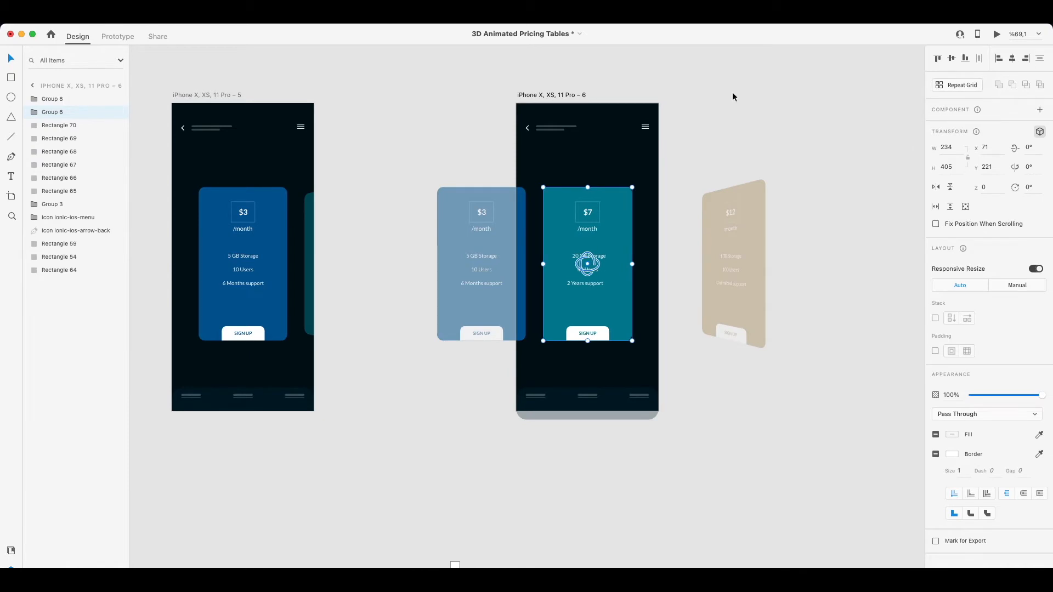
Move the group holding the $12 card left so the card partly enters artboard 6's right edge
left_click(778, 139)
left_click(585, 301)
left_click_drag(747, 258, 677, 274)
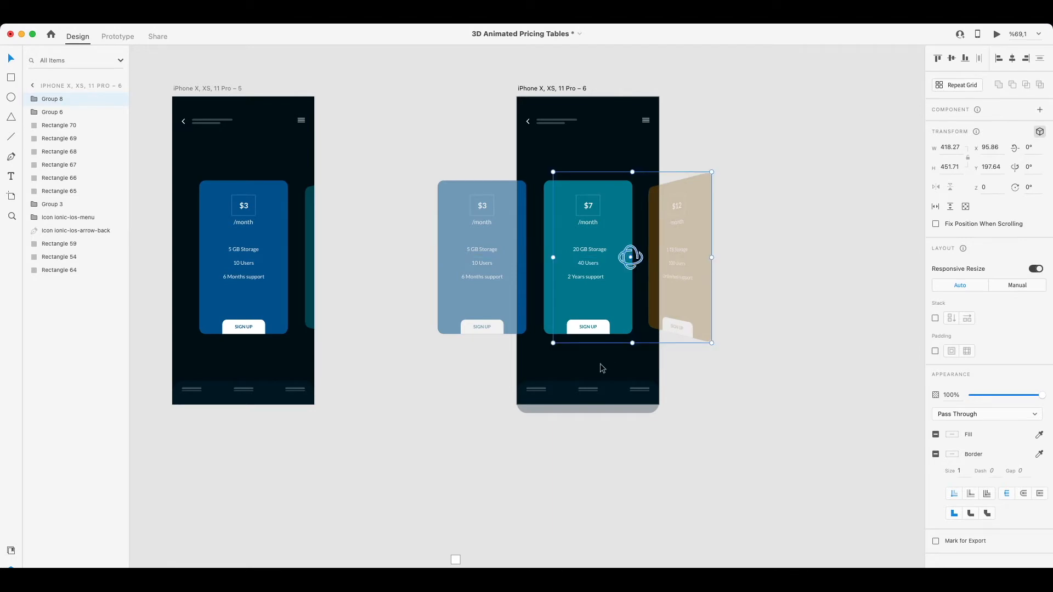
Duplicate artboard 6 to its right, space the copy farther away, and select its $3 card
scroll(601, 368, "down", 3)
scroll(573, 368, "left", 3)
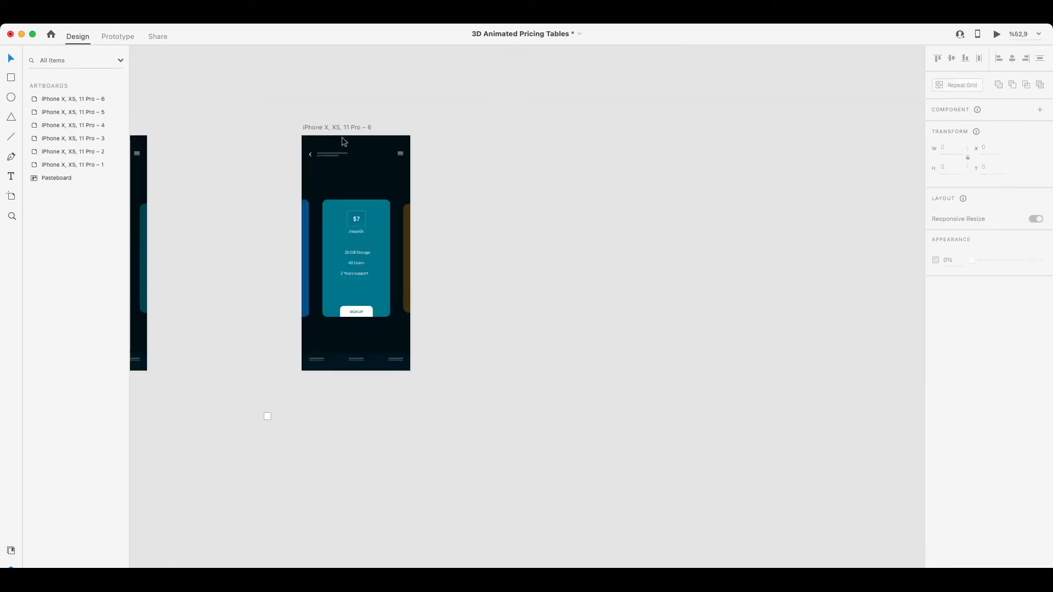
left_click(335, 125)
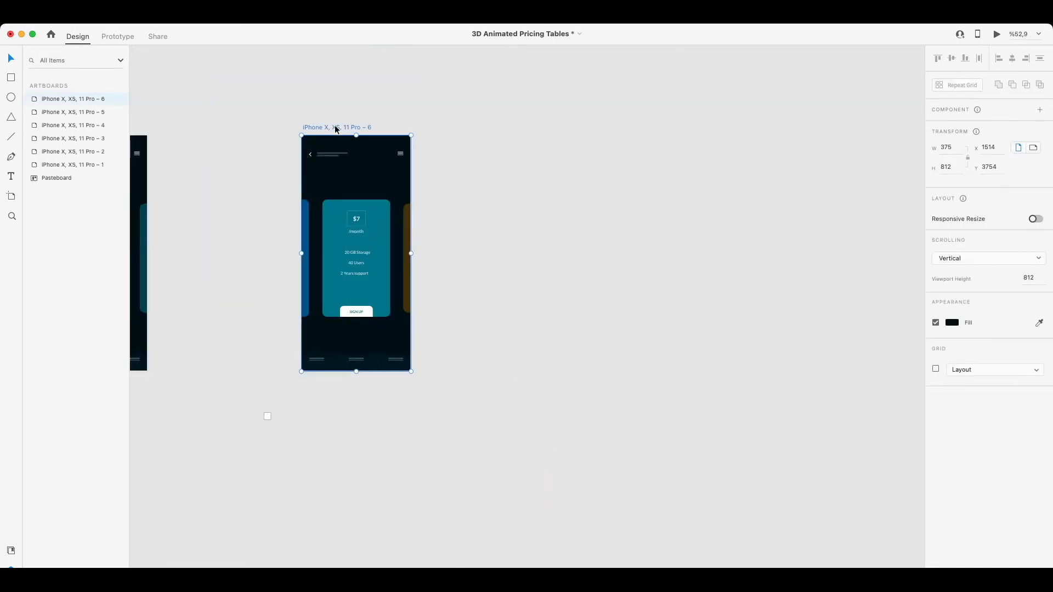
left_click_drag(335, 125, 562, 147)
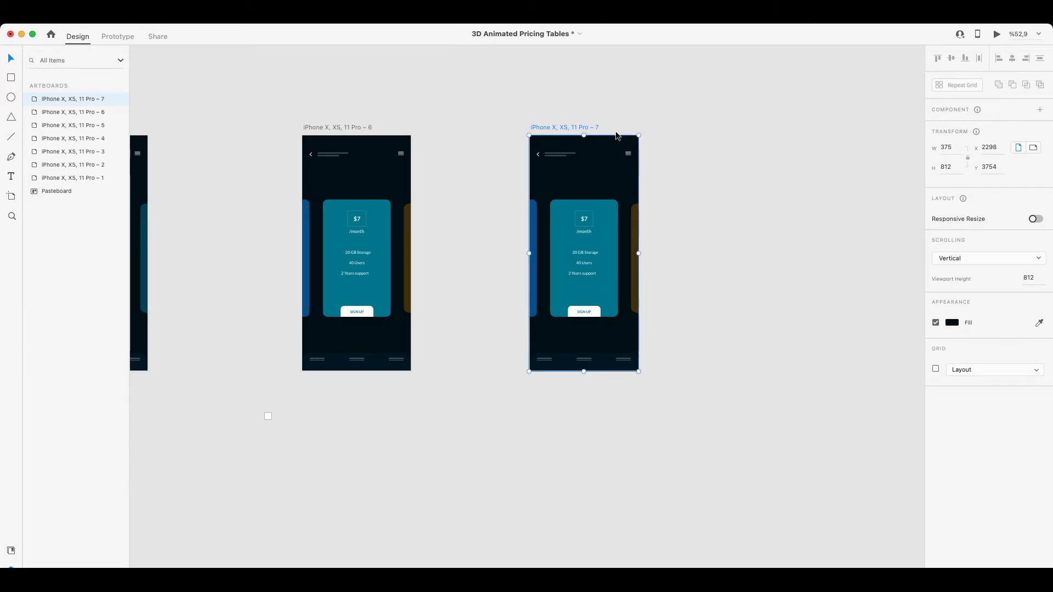
left_click_drag(565, 128, 591, 124)
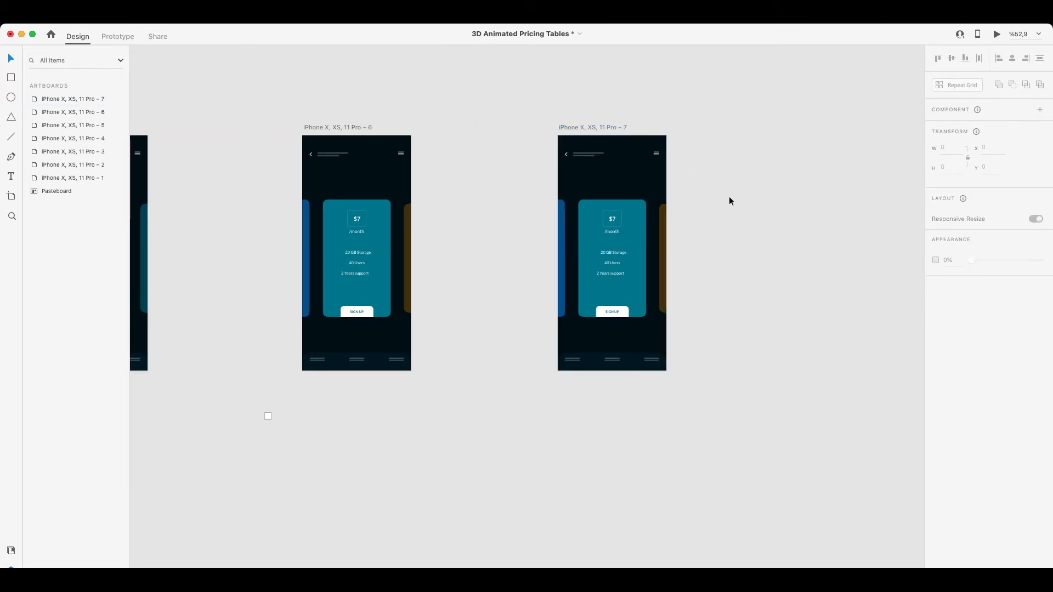
left_click(561, 258)
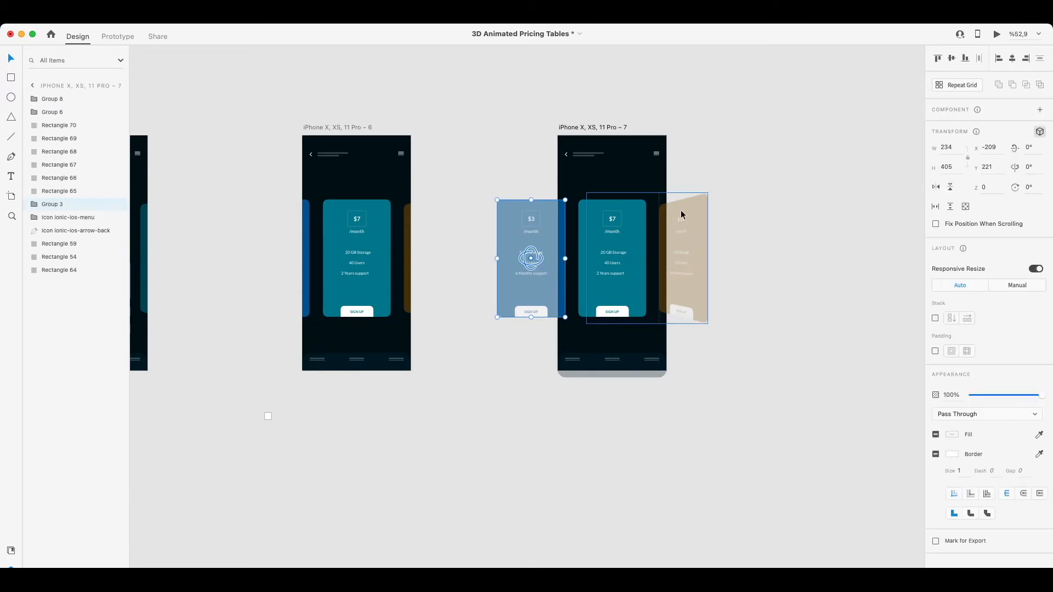
left_click(736, 174)
left_click_drag(560, 272, 562, 273)
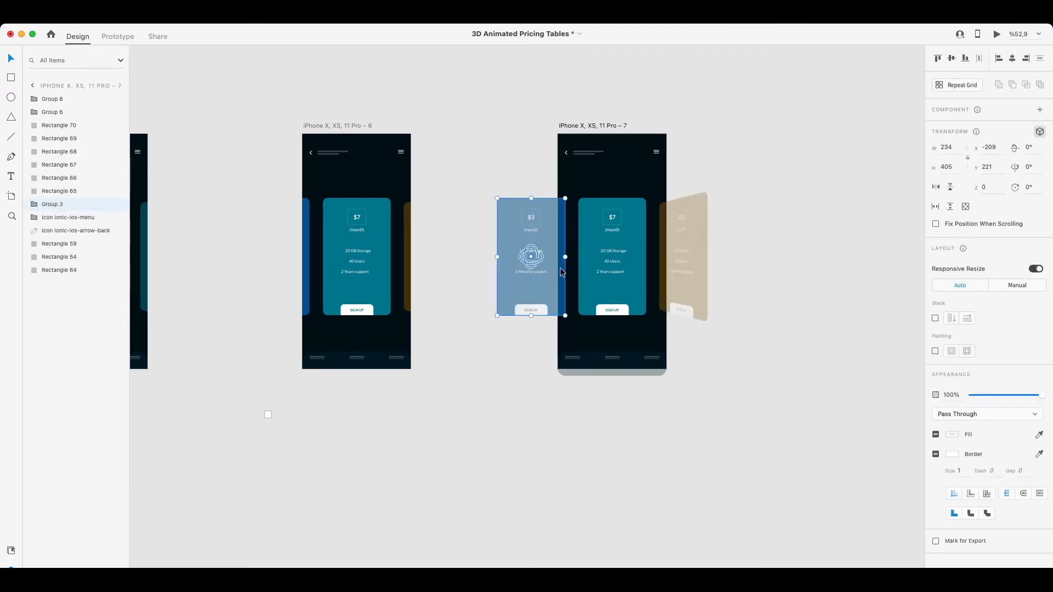
Set the Y rotation of the $3 card on artboard 6 to 45°
scroll(549, 284, "left", 3)
left_click(421, 263)
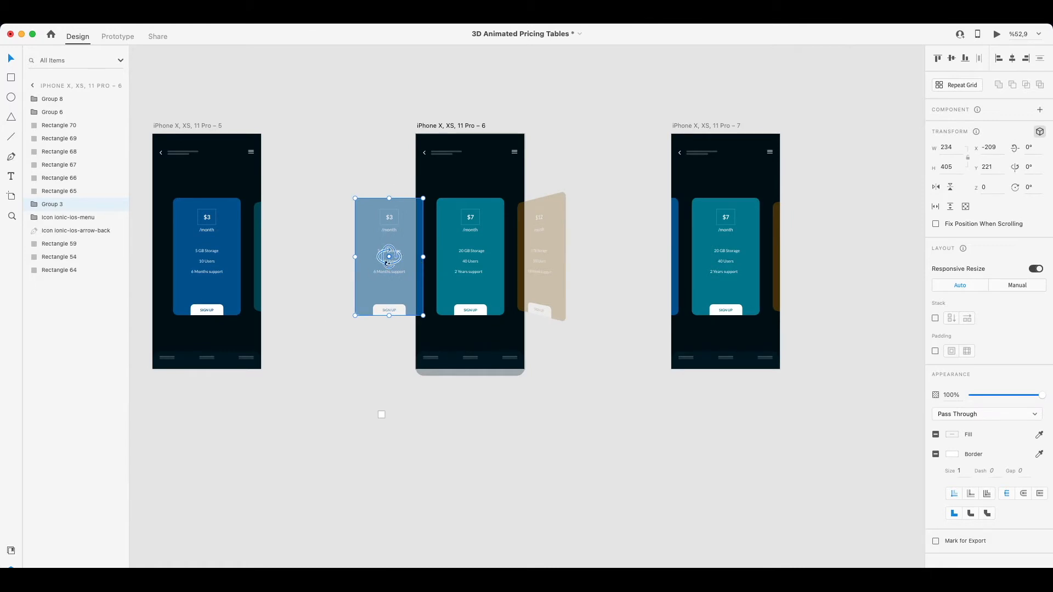
left_click(1032, 168)
key("Return")
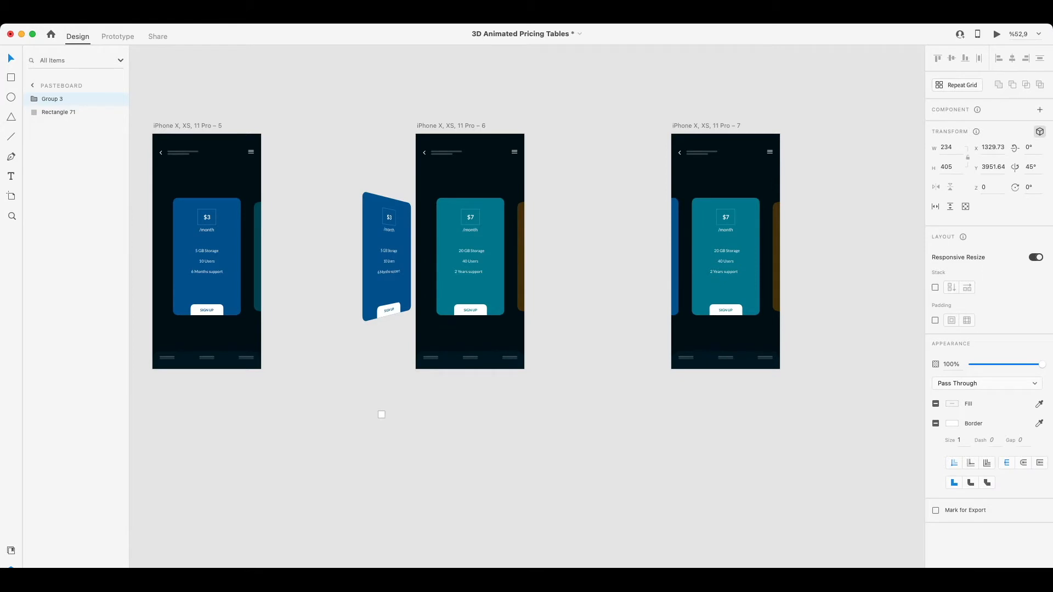
Move the rotated $3 card back over artboard 6's left edge and set its opacity to 50%
left_click_drag(386, 284, 397, 283)
left_click(950, 396)
type("50")
key("Return")
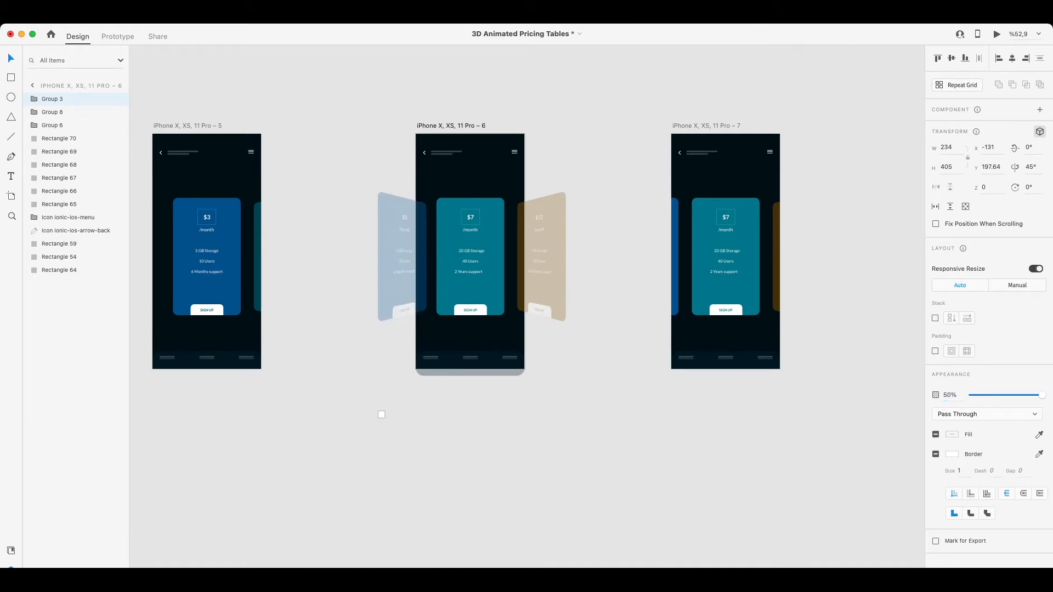
Nudge the rotated $3 card to X -142, 25 px inside artboard 6's left edge, gauging with the small 25 px square
scroll(420, 265, "up", 5)
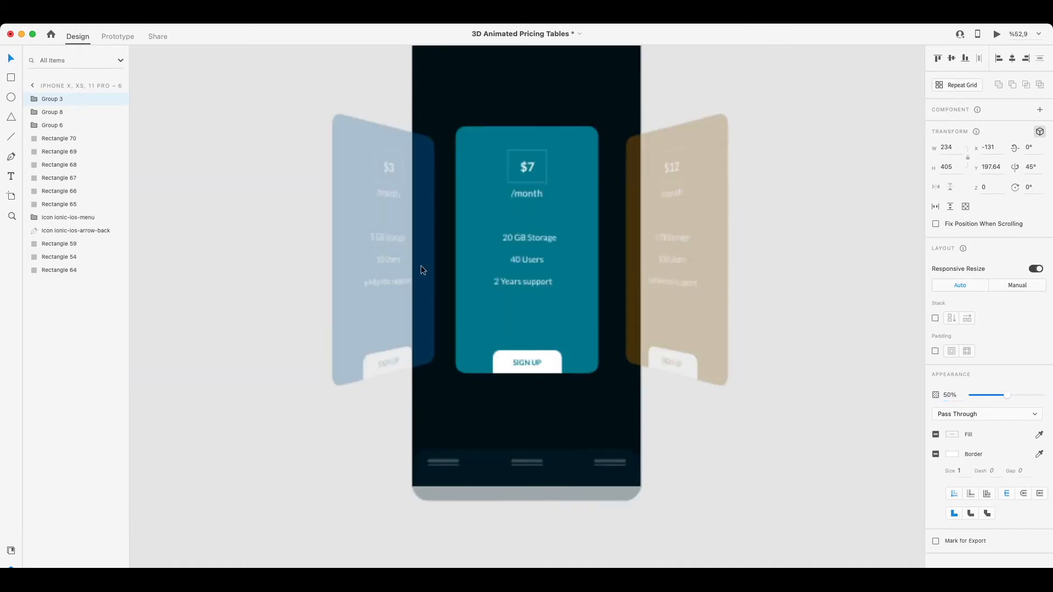
scroll(409, 352, "down", 1)
left_click_drag(346, 560, 422, 322)
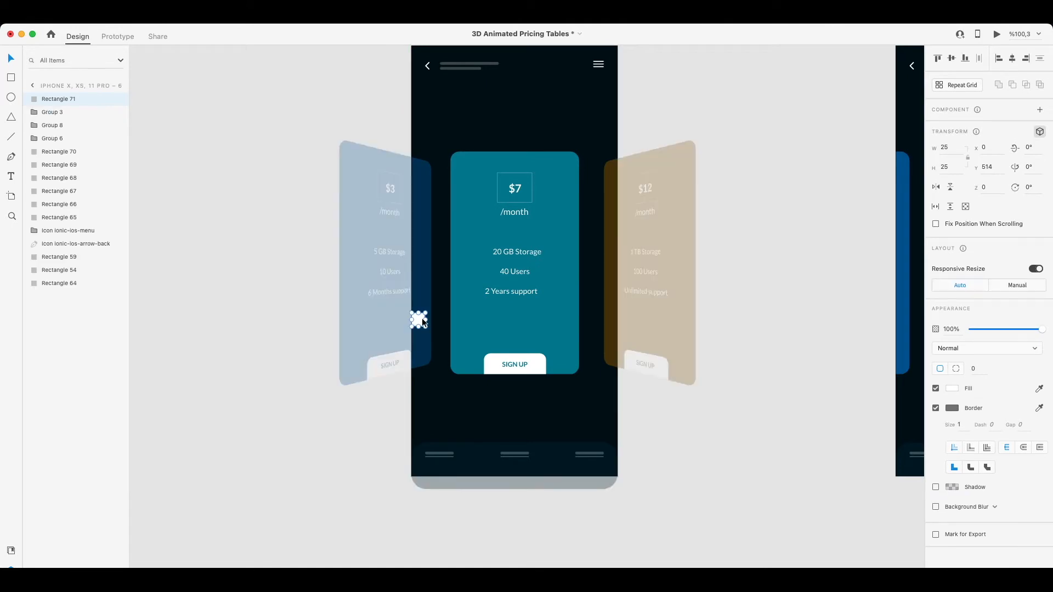
left_click(425, 290)
key("shift+Left")
key("Left")
scroll(423, 316, "up", 10)
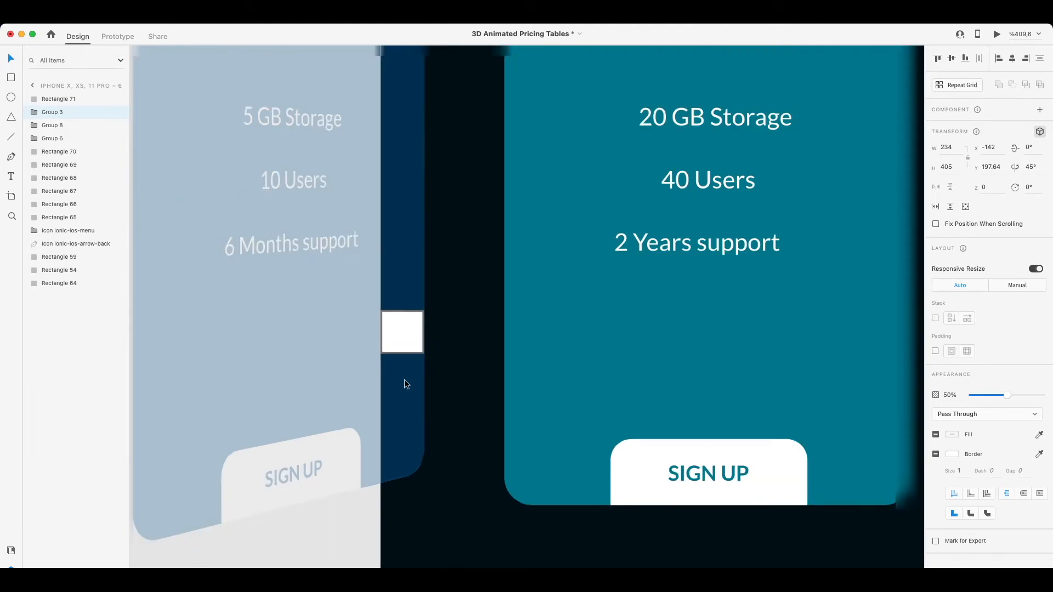
scroll(403, 379, "down", 10)
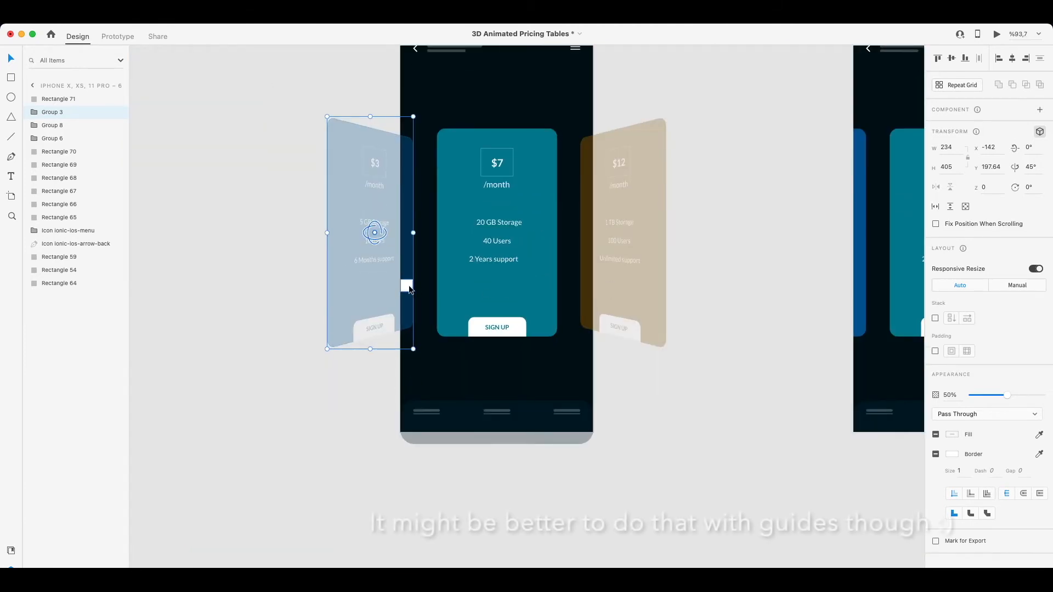
Duplicate artboard 6, with its rotated $3 card, to the right as a new artboard
left_click(711, 383)
scroll(691, 373, "right", 2)
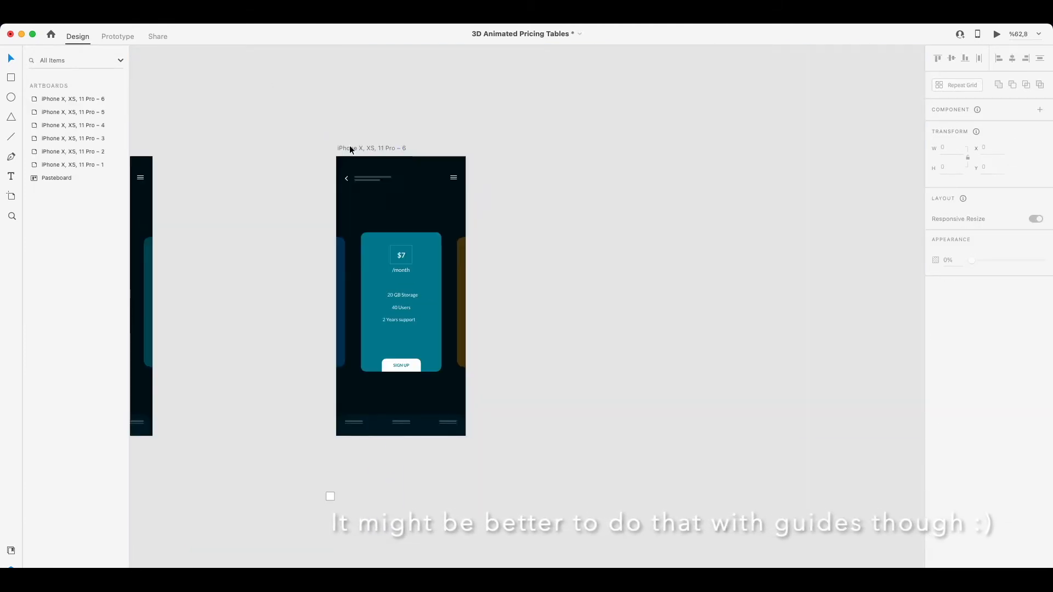
left_click_drag(355, 148, 636, 161, "alt")
scroll(637, 131, "right", 2)
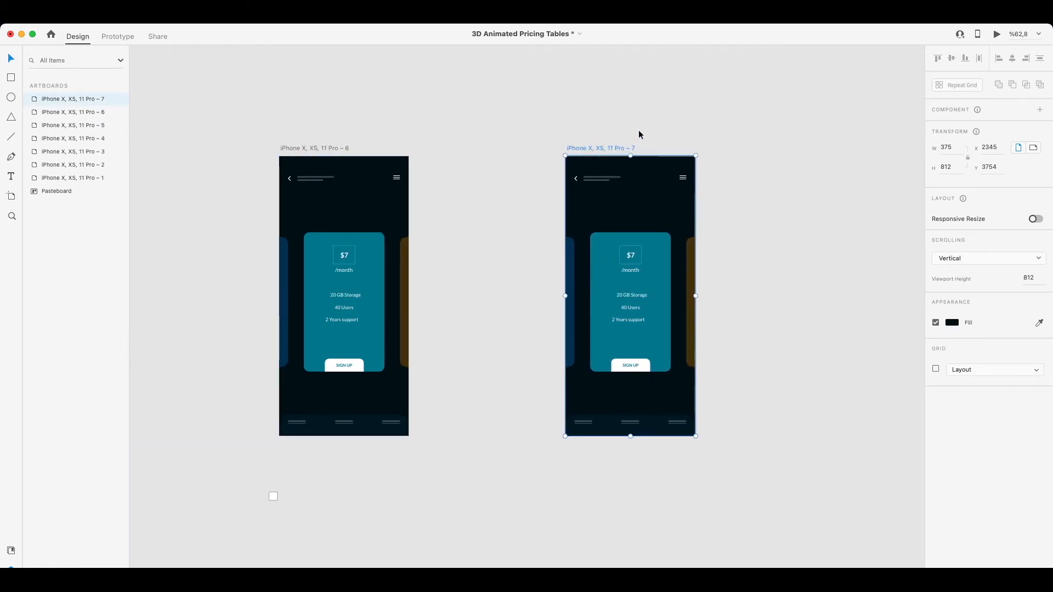
Move artboard 7 farther right to X 2469, widening its gap from artboard 6, and save the document
left_click(572, 284)
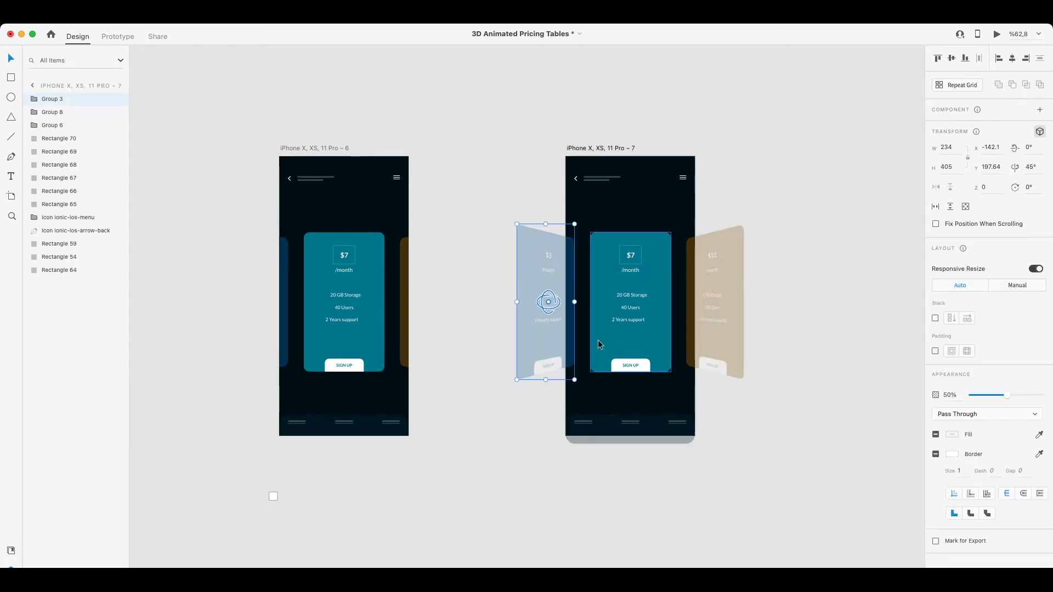
left_click(696, 296)
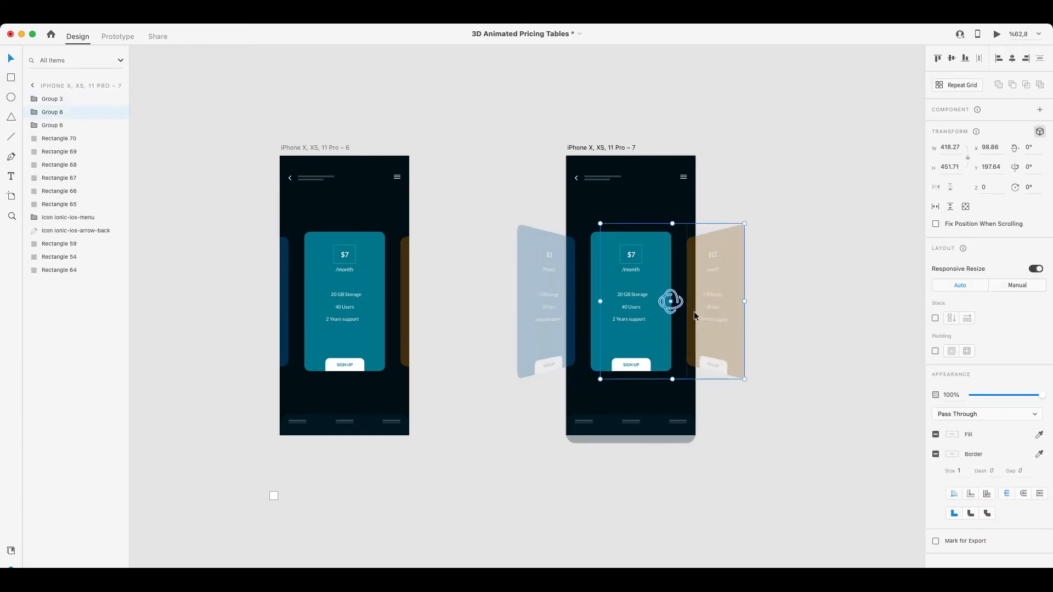
scroll(694, 315, "right", 2)
left_click(542, 149)
left_click_drag(537, 144, 580, 144)
scroll(573, 113, "right", 3)
scroll(574, 113, "left", 1)
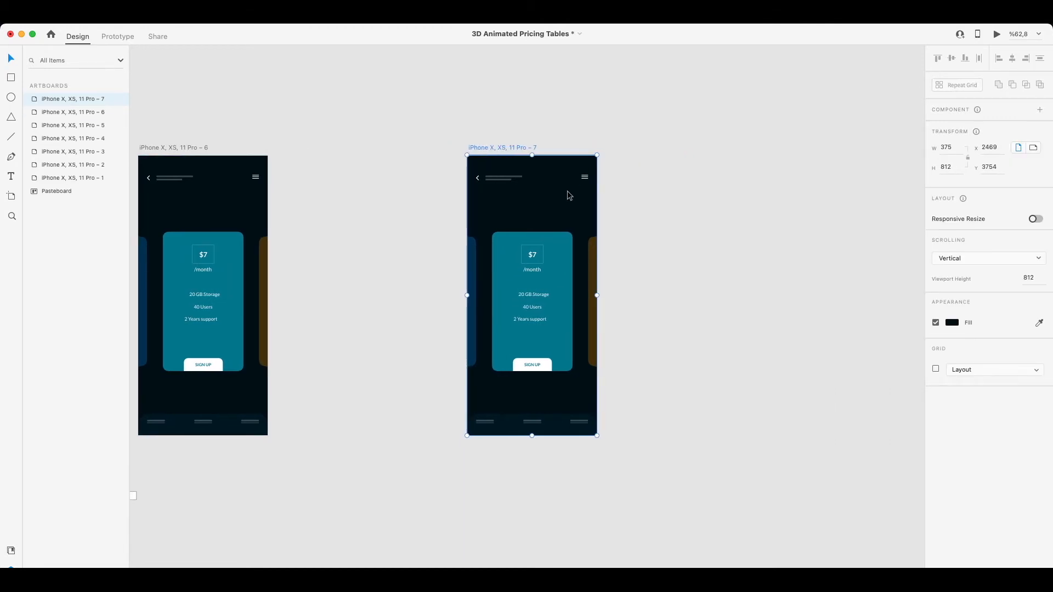
scroll(570, 195, "right", 1)
left_click(472, 116)
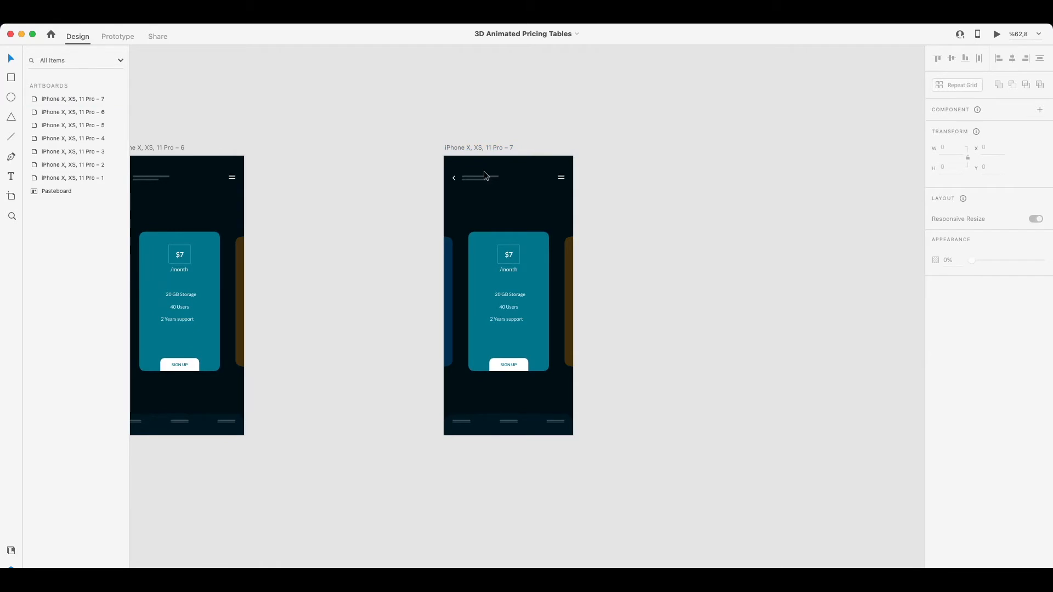
left_click(447, 283)
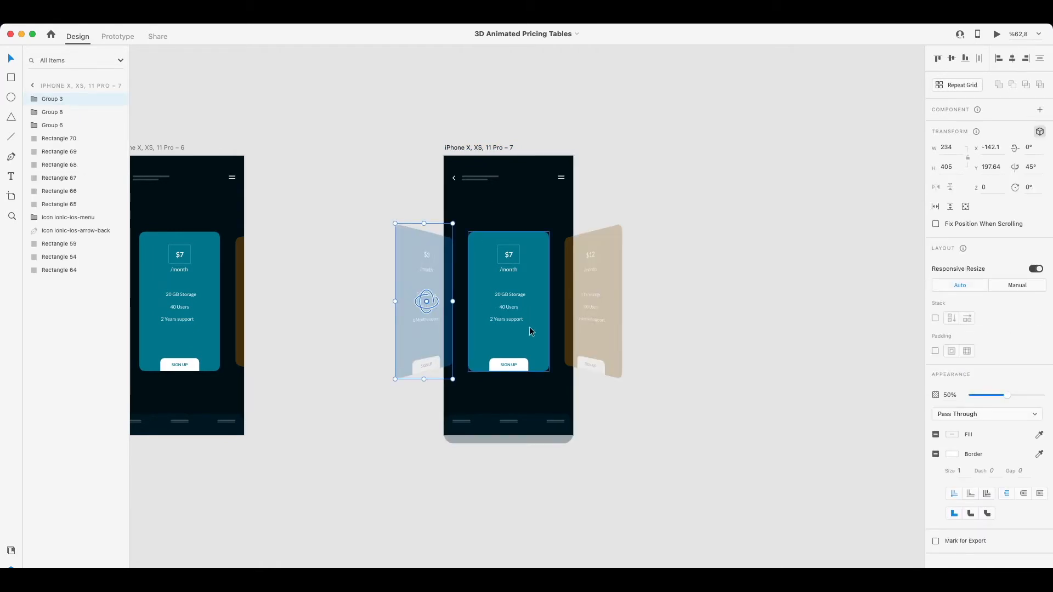
scroll(504, 321, "right", 1)
scroll(484, 323, "left", 2)
scroll(488, 327, "right", 1)
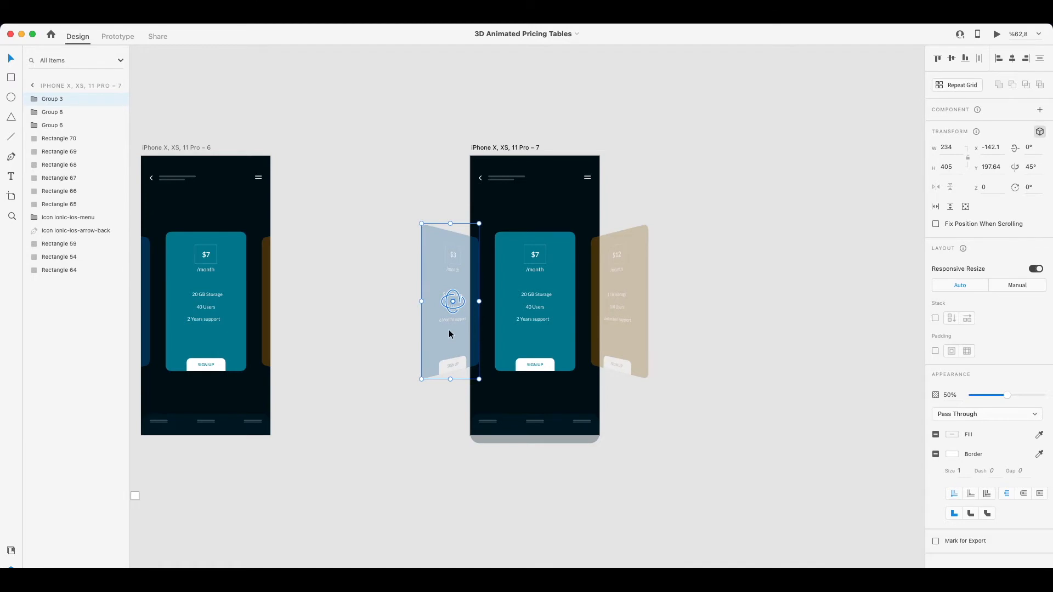
left_click(504, 319, "shift")
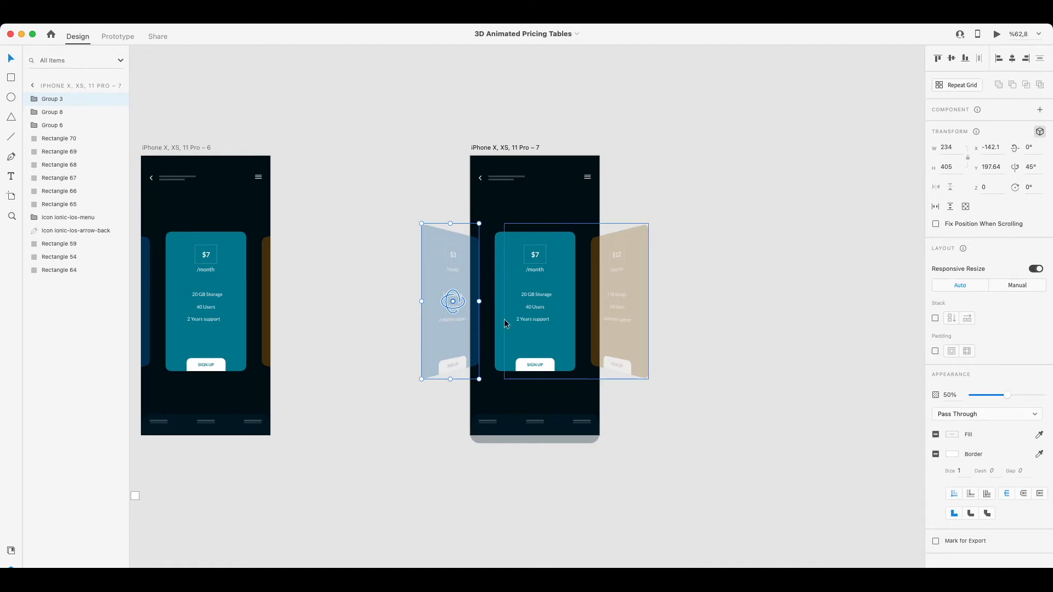
left_click(721, 196)
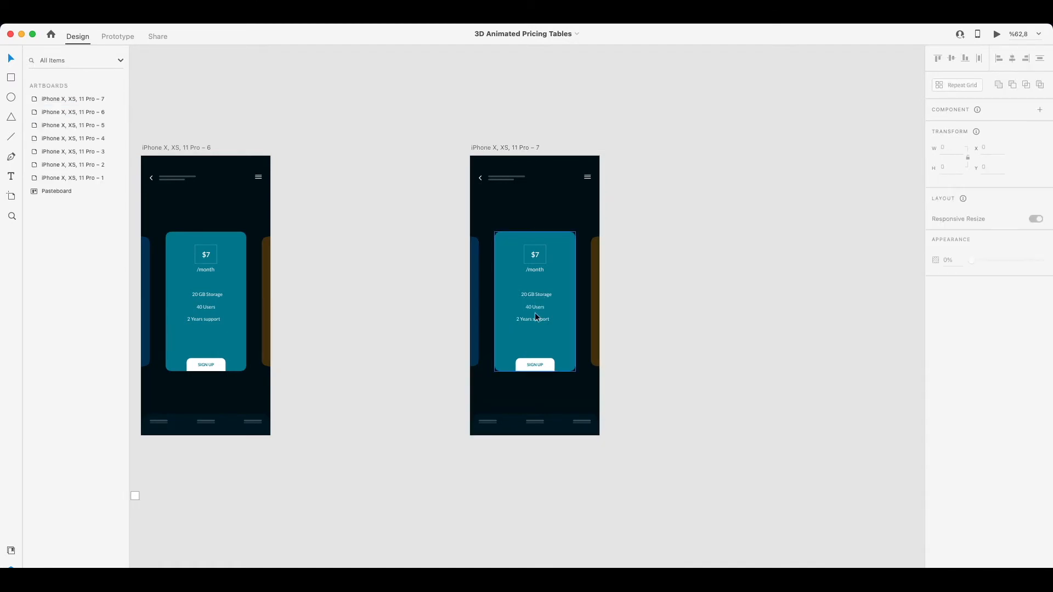
Move artboard 7's $3 and $7 cards left together until the $7 card straddles the artboard's left edge at X -189
left_click(506, 243)
left_click(458, 305, "shift")
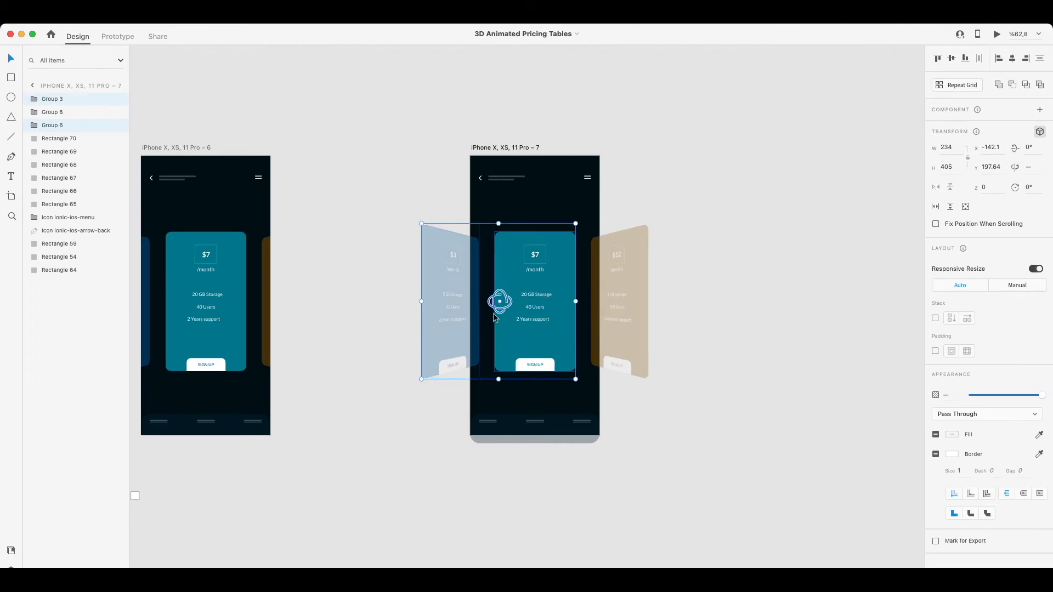
scroll(509, 324, "down", 1)
left_click(513, 328, "shift")
left_click_drag(514, 329, 493, 330)
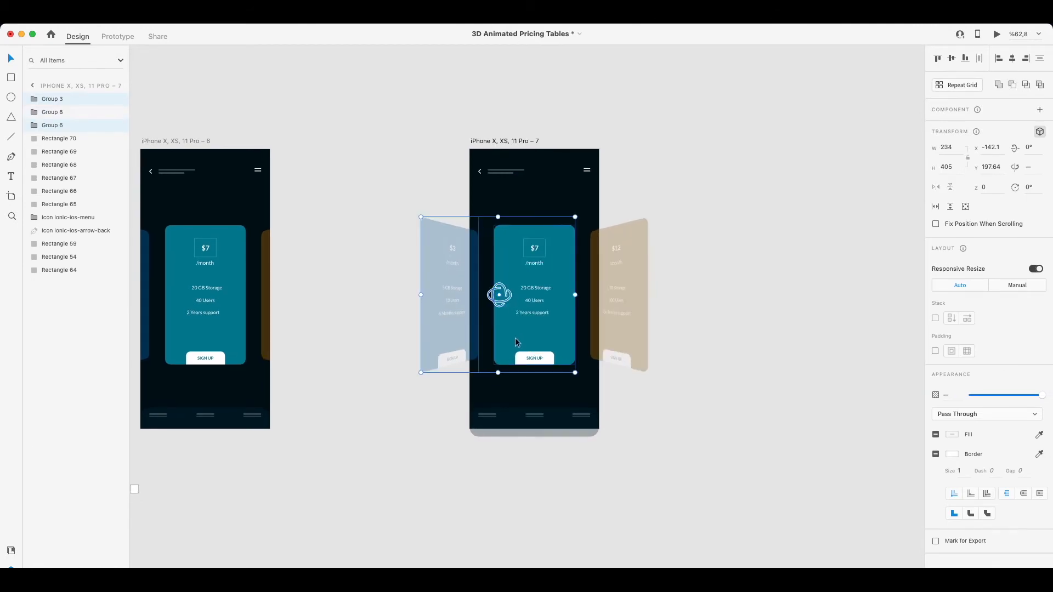
key("shift+Left")
key("shift+Left")
key("shift+Left")
key("shift+Left")
key("shift+Left")
key("shift+Left")
key("shift+Left")
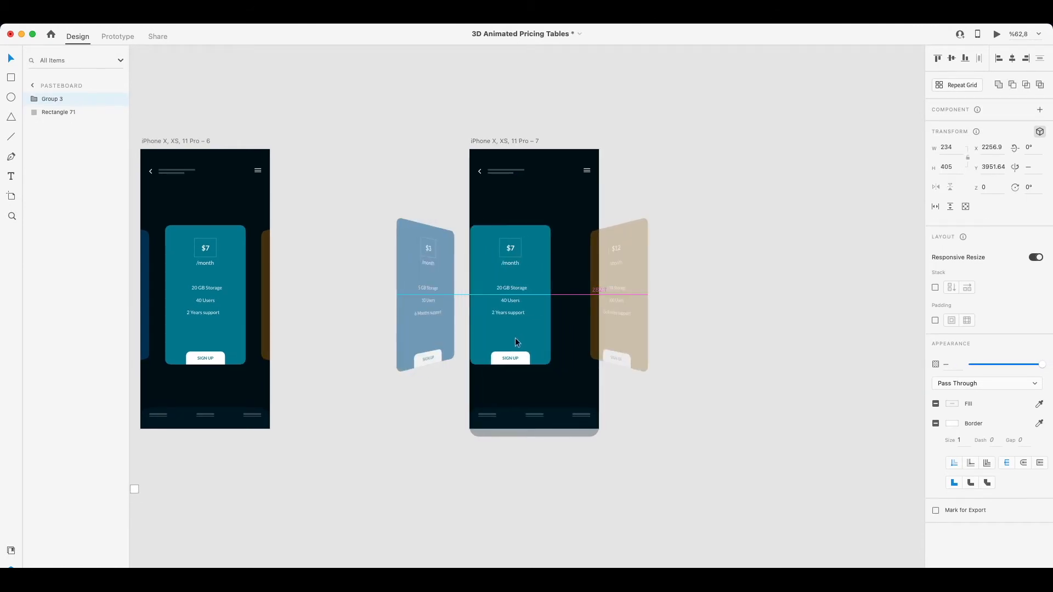
key("shift+Left")
key("shift+Left")
key("shift+Left")
key("shift+Left")
key("shift+Left")
key("shift+Left")
key("shift+Left")
key("shift+Left")
key("shift+Left")
key("shift+Left")
key("shift+Left")
key("shift+Left")
key("shift+Left")
key("shift+Left")
key("shift+Left")
key("shift+Left")
key("shift+Left")
key("shift+Left")
key("shift+Left")
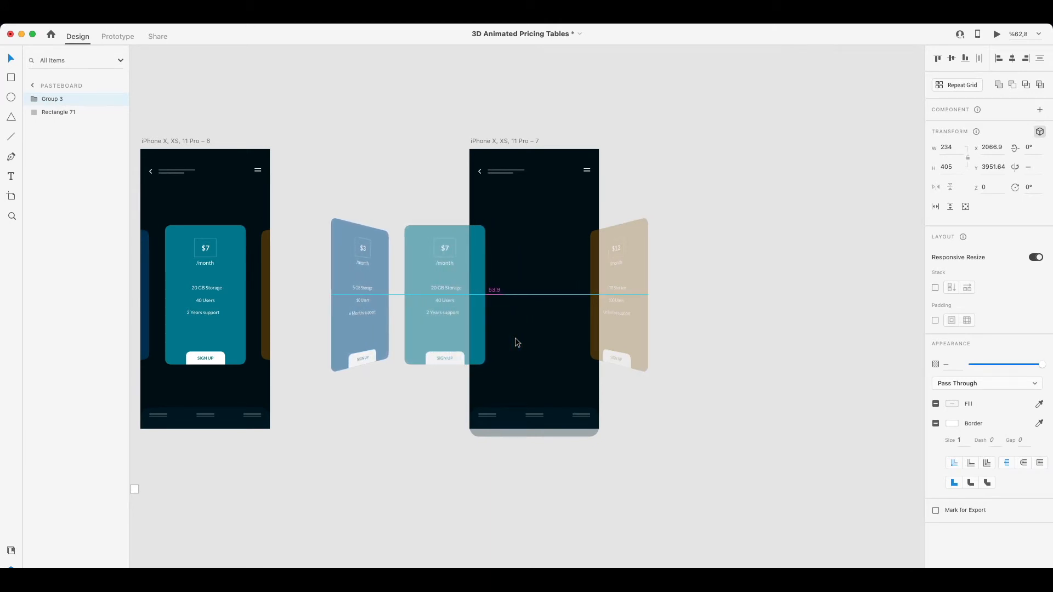
left_click(407, 131)
Rotate artboard 7's $7 card 45° around its vertical axis
left_click(473, 255)
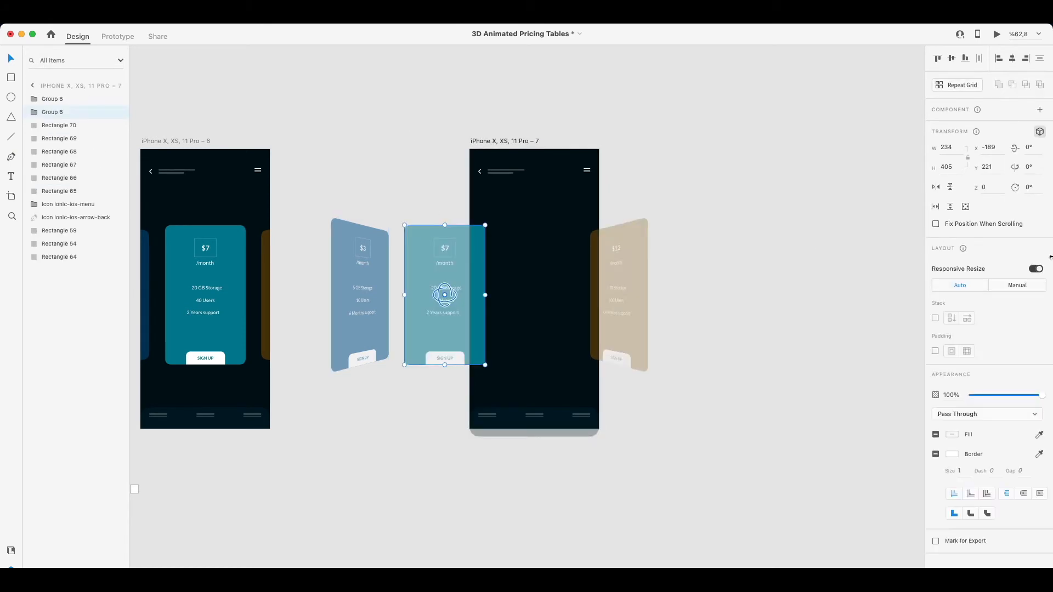
left_click(1038, 169)
type("45")
key("Return")
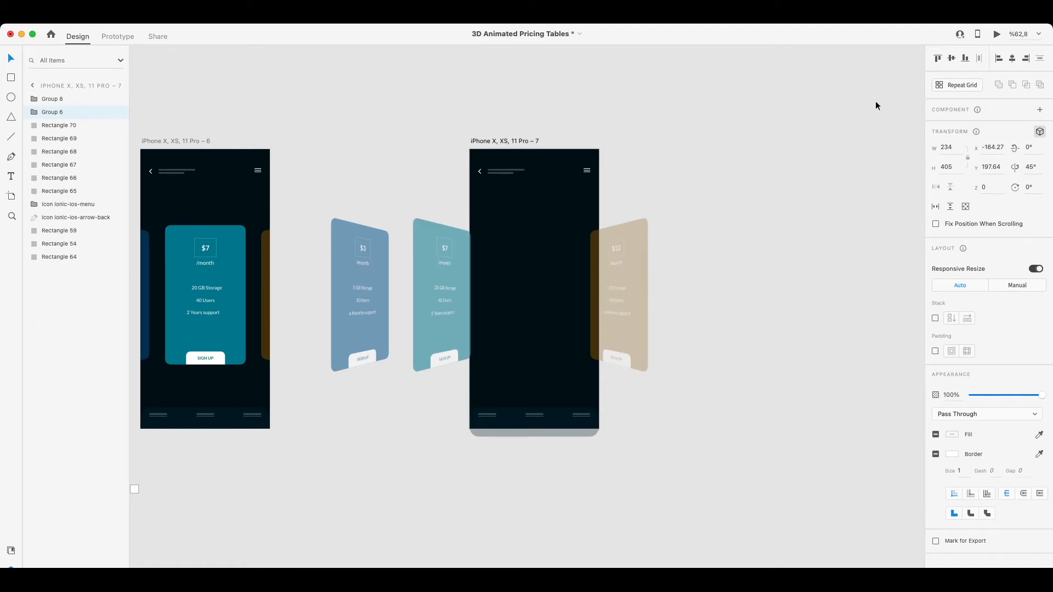
Nudge the rotated $7 card right to X -142.1 so a strip of it shows inside artboard 7's left edge
left_click(465, 273)
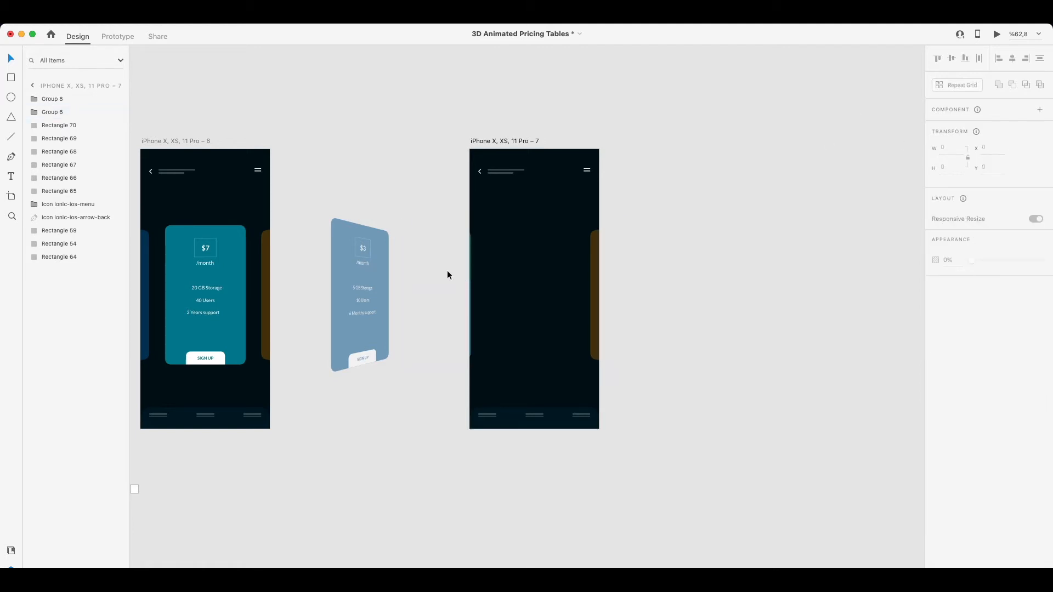
left_click(470, 272)
left_click(477, 281)
left_click(470, 281)
key("shift+Right")
key("shift+Right")
key("shift+Right")
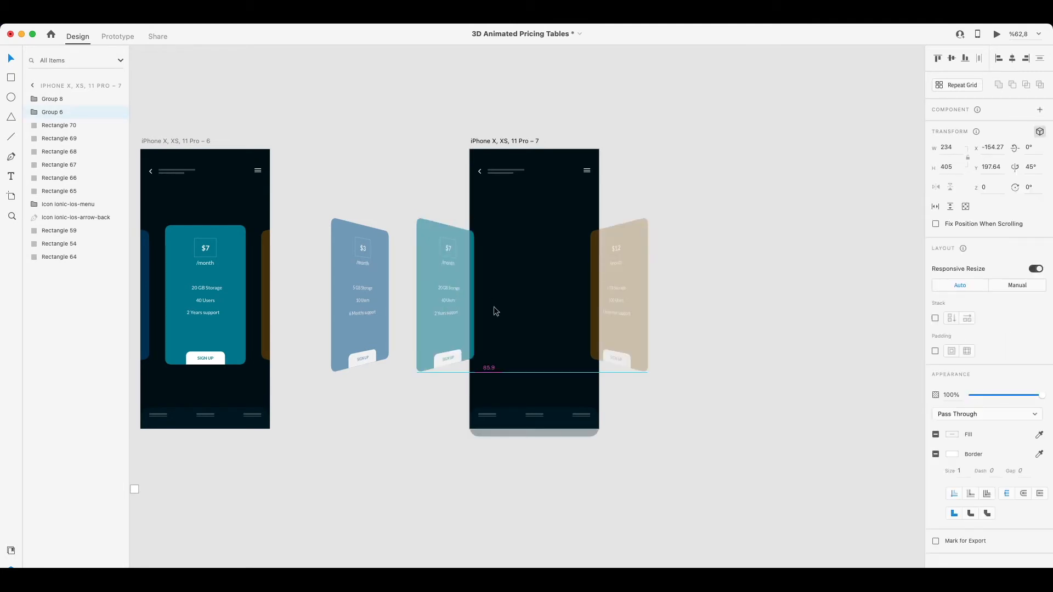
key("shift+Down")
scroll(422, 318, "up", 3)
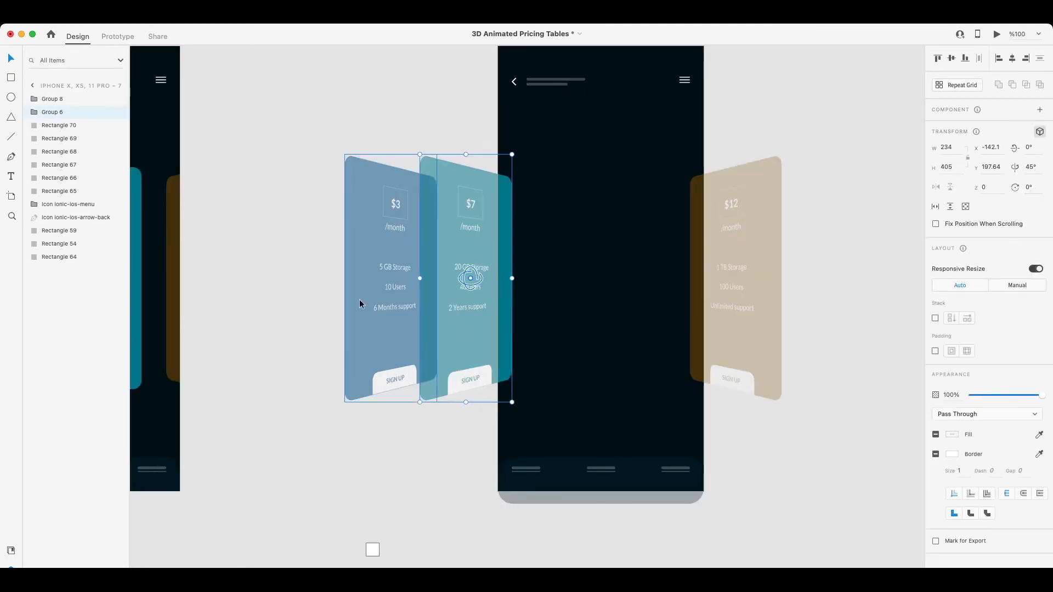
Group the loose $3 card with a copy of the 25 px square inside artboard 7 and set that square's opacity to 0%
left_click(370, 314)
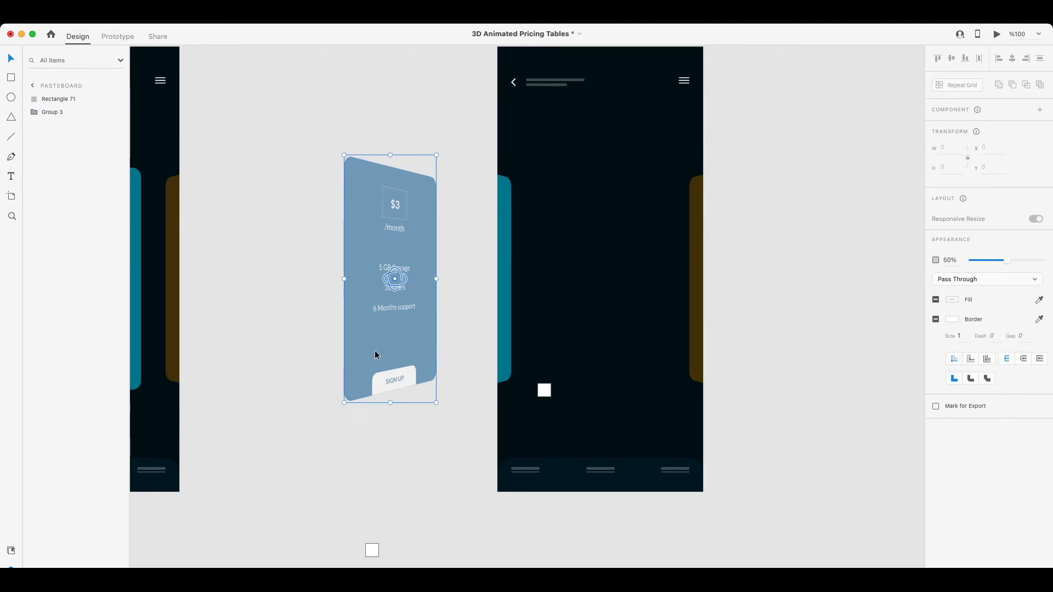
left_click(544, 390, "shift")
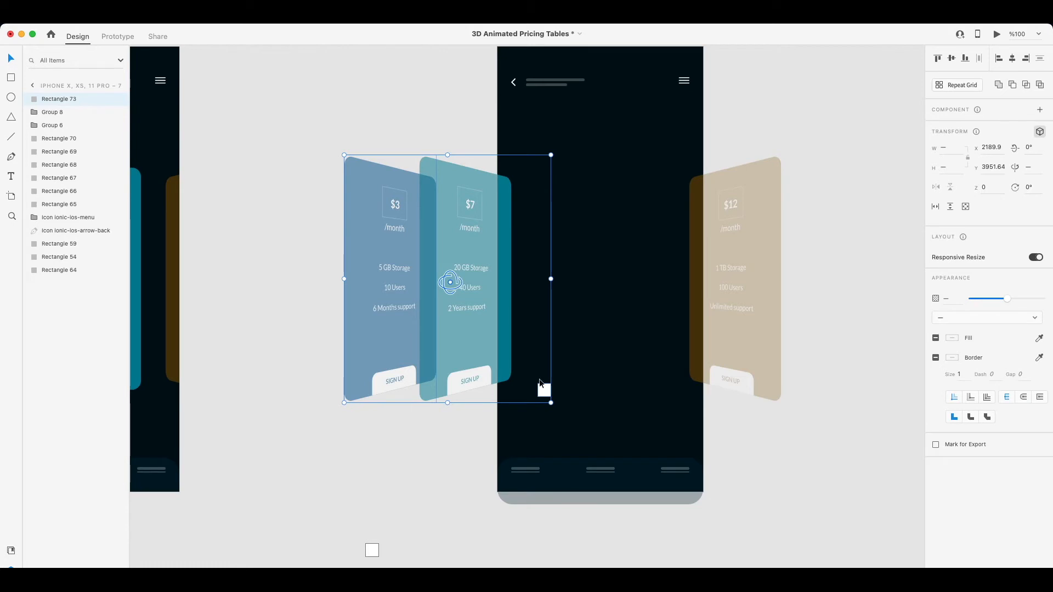
key("super+g")
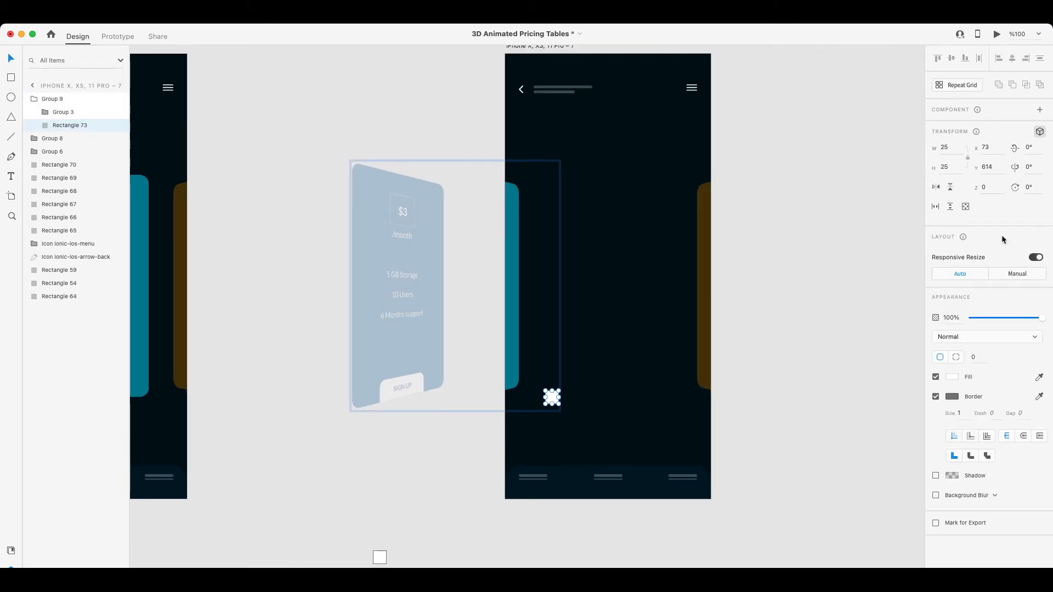
left_click_drag(1043, 318, 946, 314)
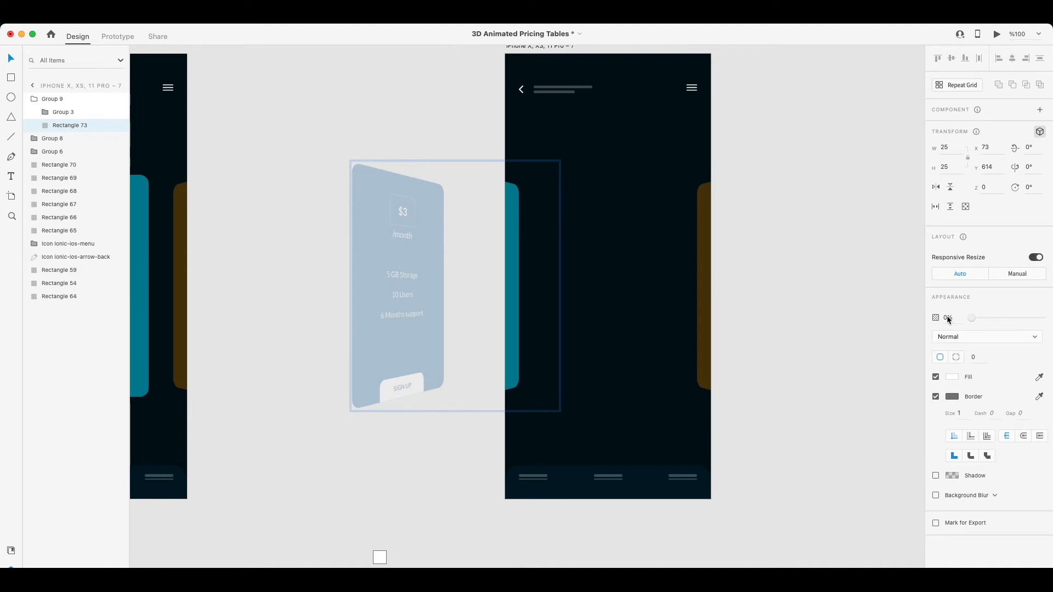
left_click(382, 487)
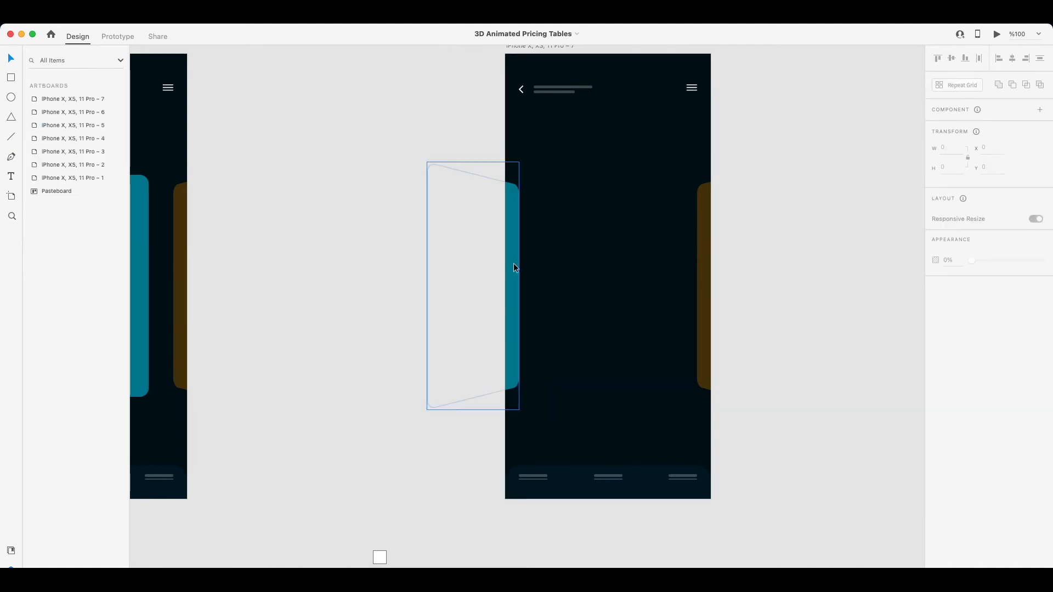
Set the opacity of artboard 7's rotated $7 card to 50% and save the document
left_click(502, 311)
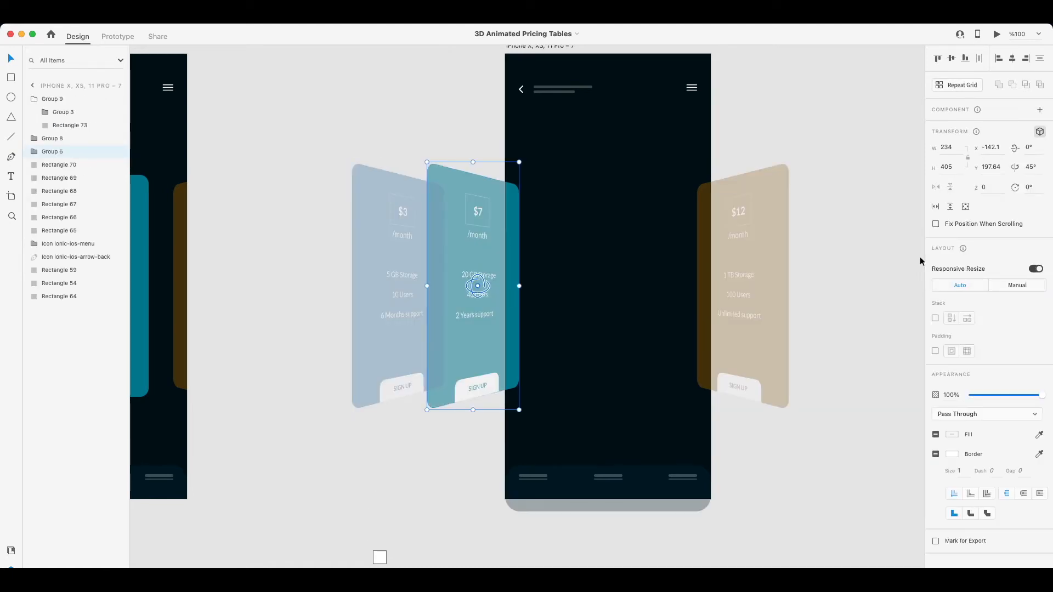
left_click(946, 395)
type("50")
key("Return")
key("super+s")
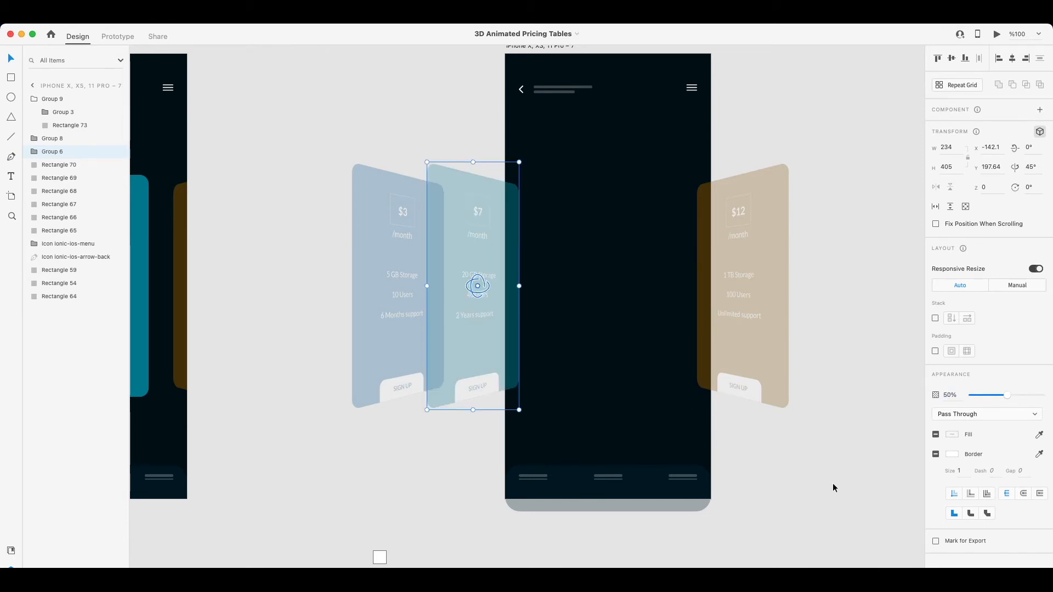
Move the rotated $12 card's group left to X -149.14 so the card sits inside artboard 7
left_click(698, 311)
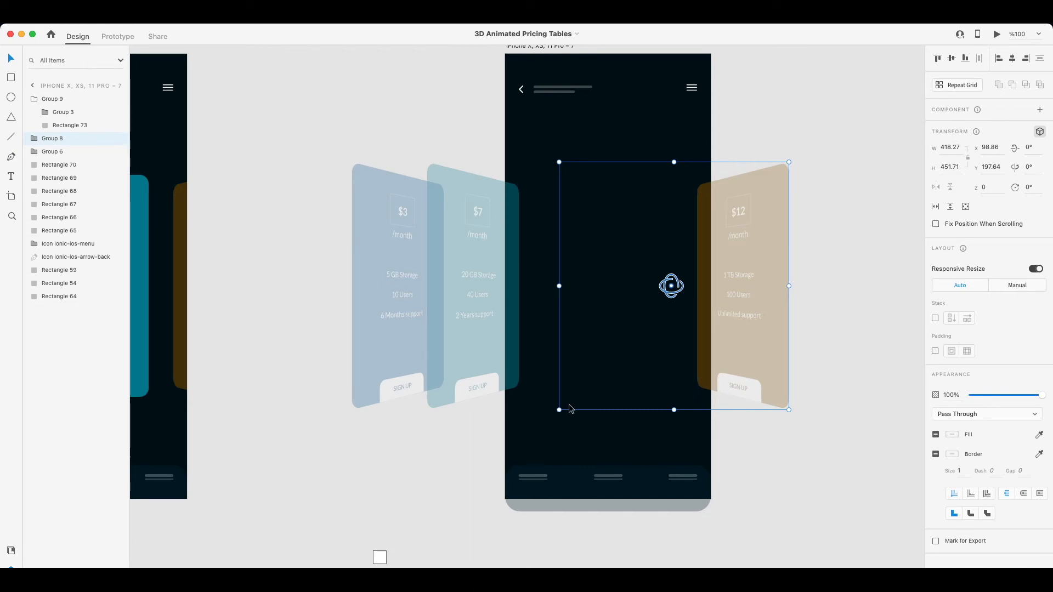
key("Escape")
left_click(705, 329)
left_click_drag(702, 353, 566, 344)
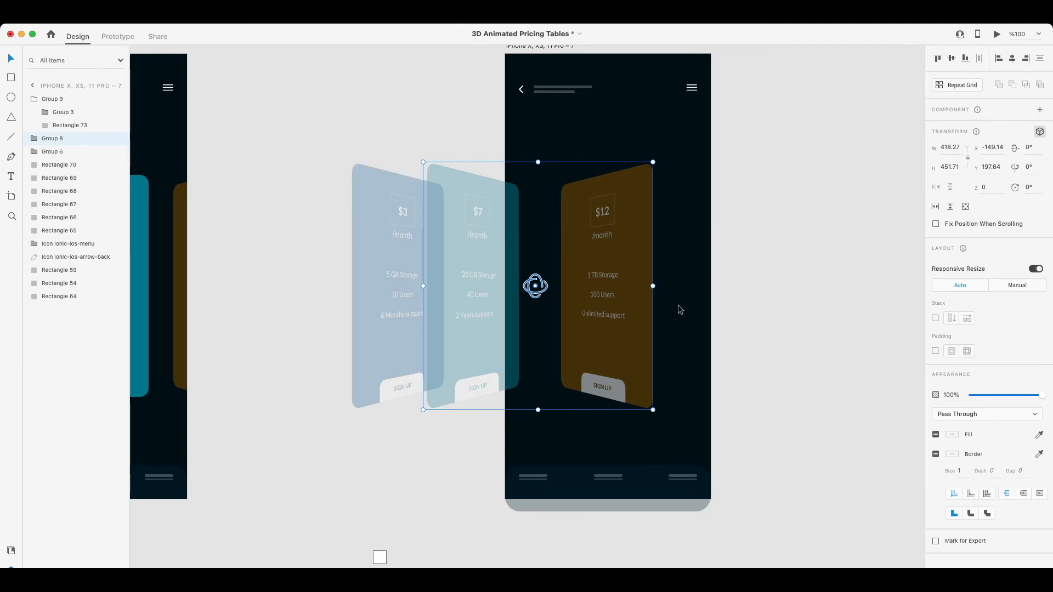
Reset the 3D transforms of the $12 card inside its group on artboard 7
right_click(616, 359)
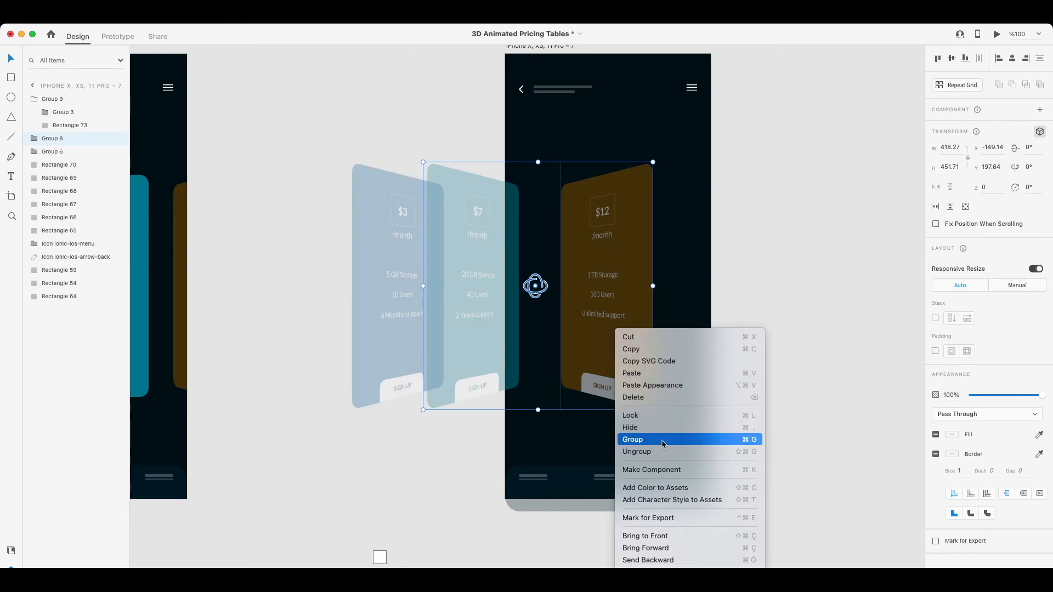
left_click(590, 350)
right_click(590, 350)
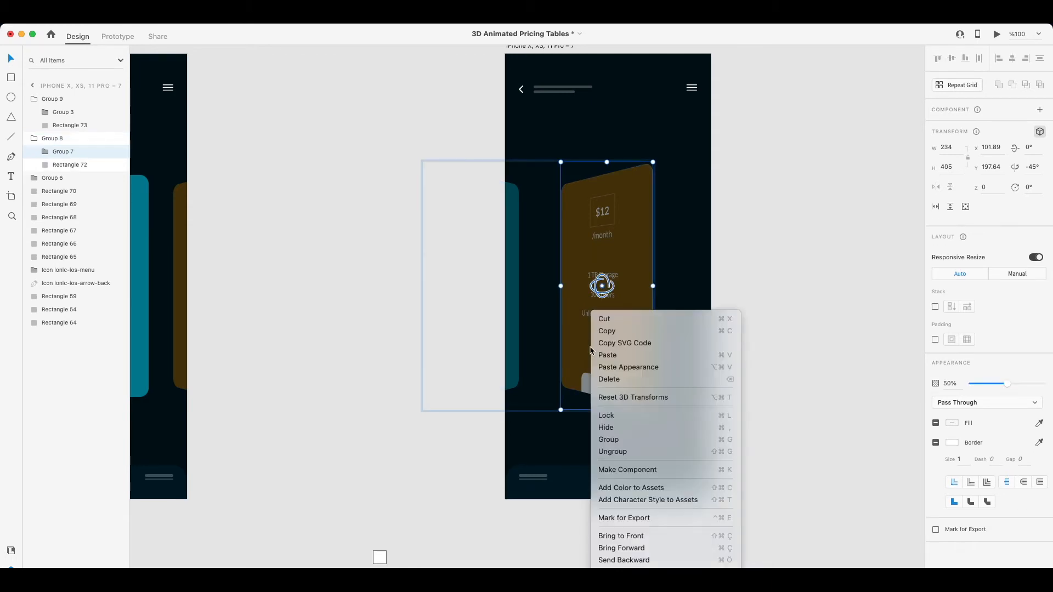
left_click(630, 398)
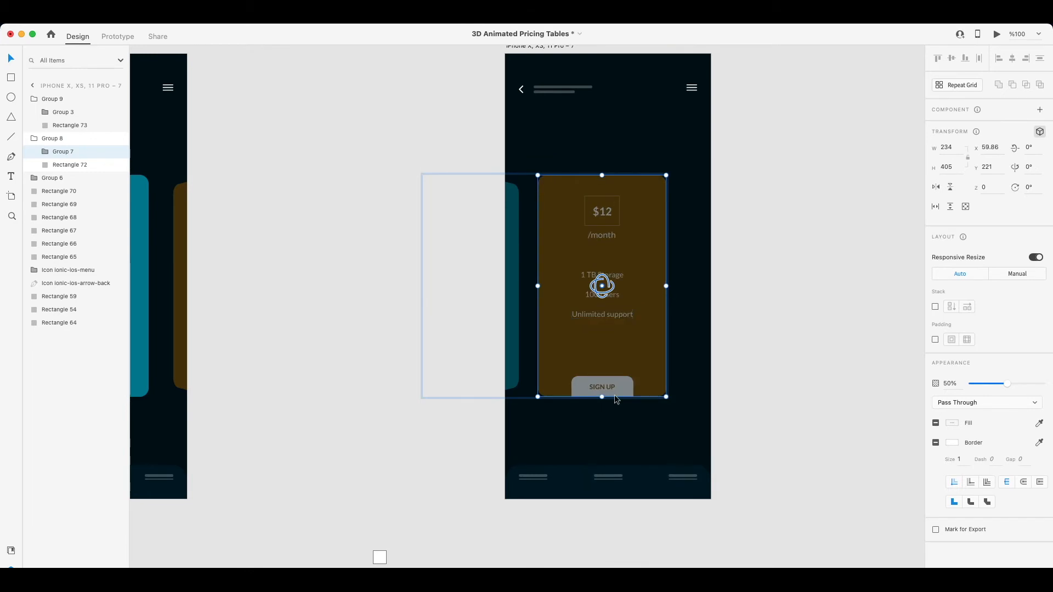
Set the $12 card's opacity to 100% and center it horizontally on artboard 7 at X 70.5
left_click(959, 385)
type("100")
key("Return")
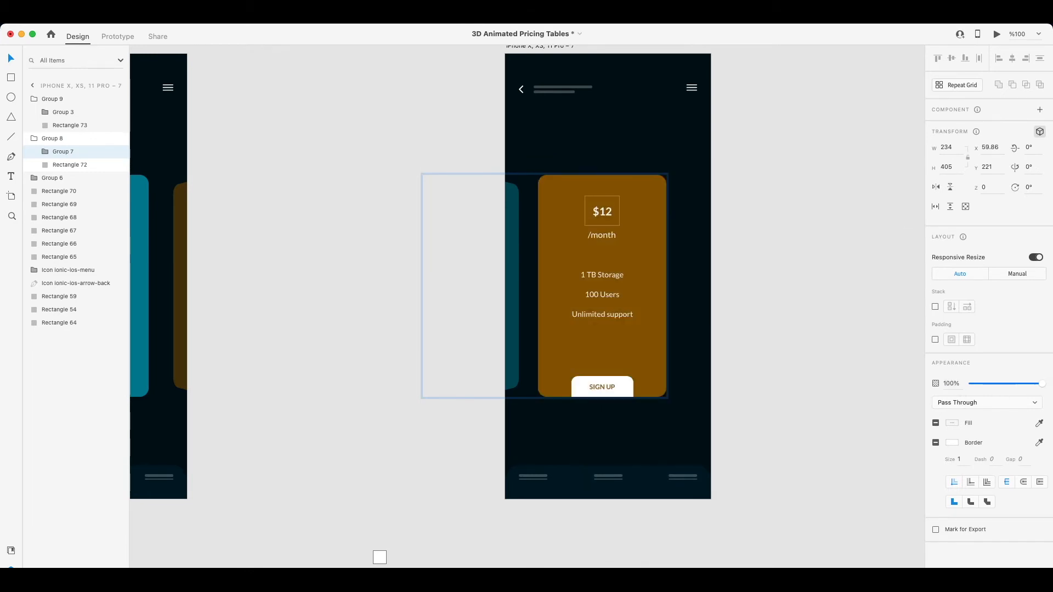
left_click_drag(600, 331, 657, 340)
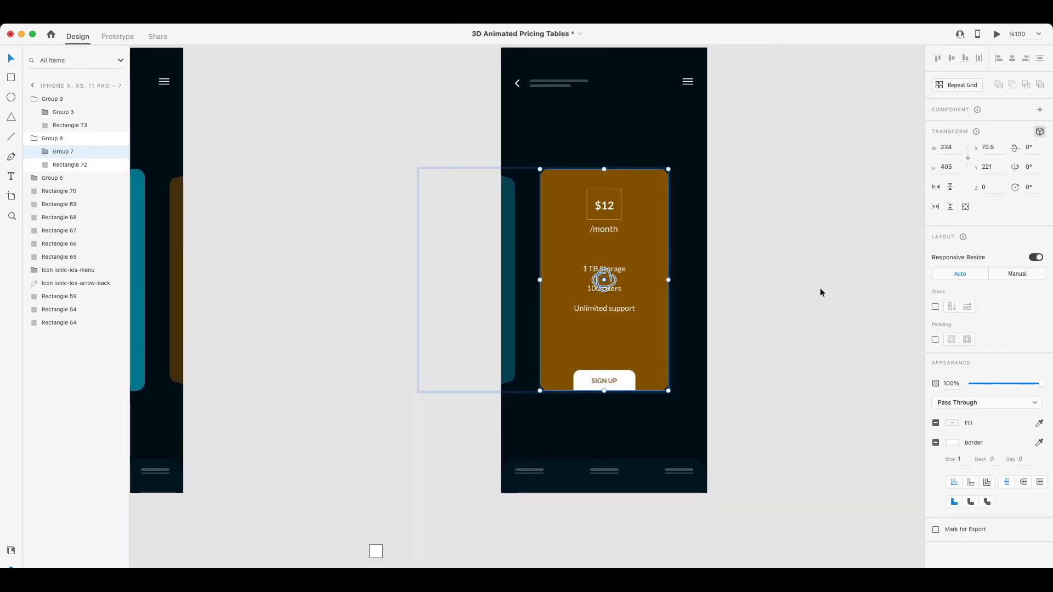
left_click(820, 292)
Move the 25 px square on the pasteboard clear of the artboards, to X -71, Y 3440
scroll(811, 291, "right", 3)
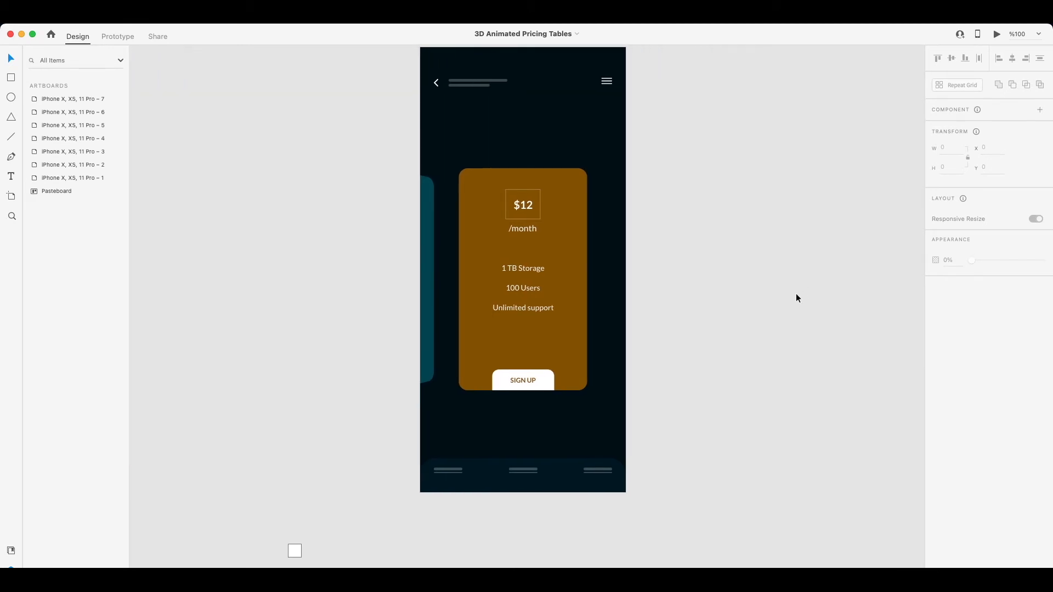
scroll(551, 324, "down", 5)
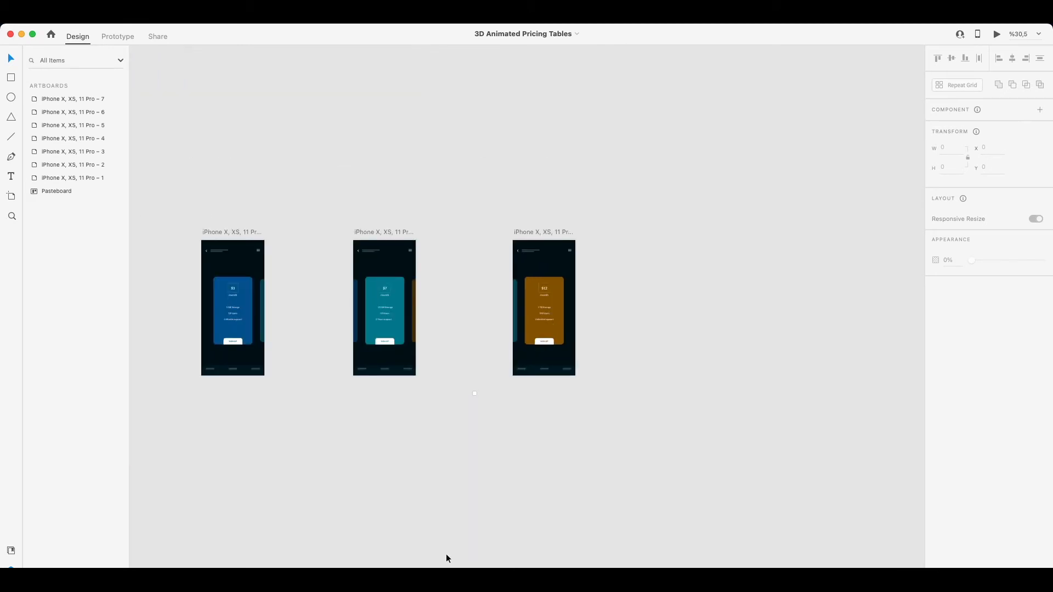
left_click_drag(473, 395, 153, 190)
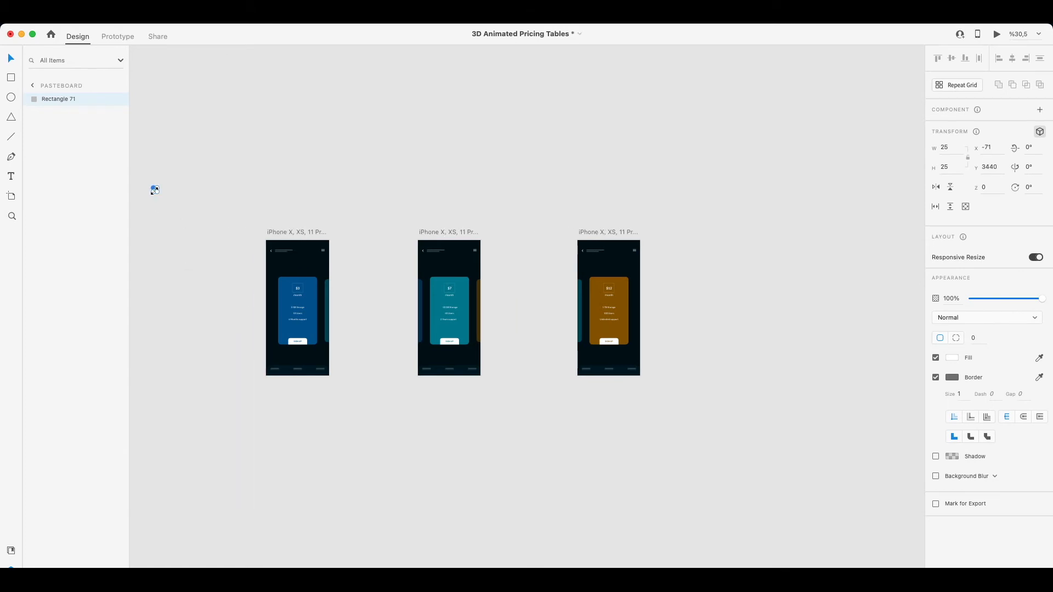
left_click(331, 201)
Switch to prototyping and link artboard 5's $3 card to artboard 6 as its transition destination
scroll(480, 205, "down", 1)
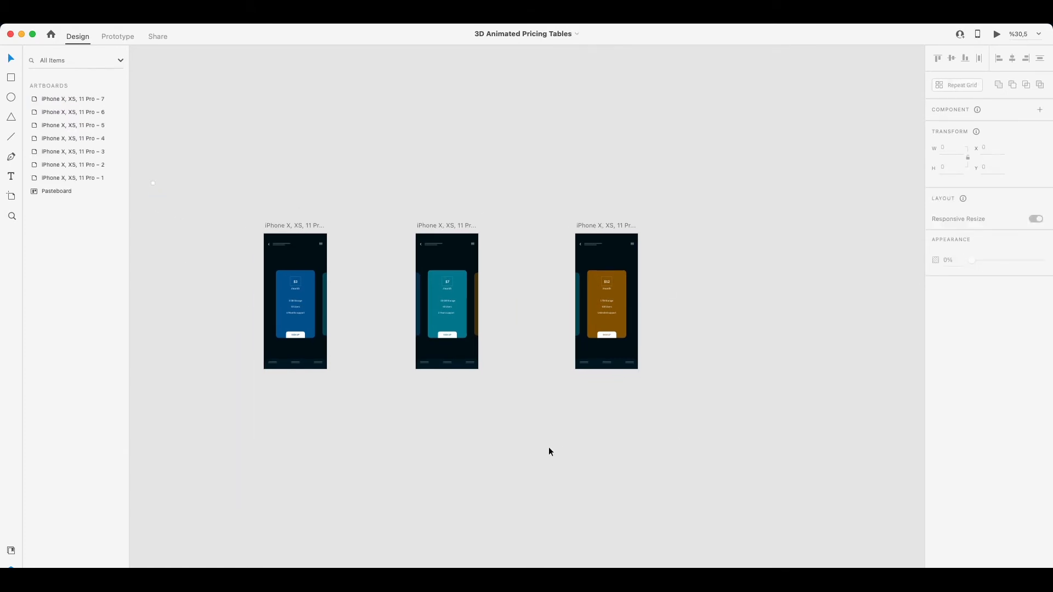
scroll(550, 451, "left", 3)
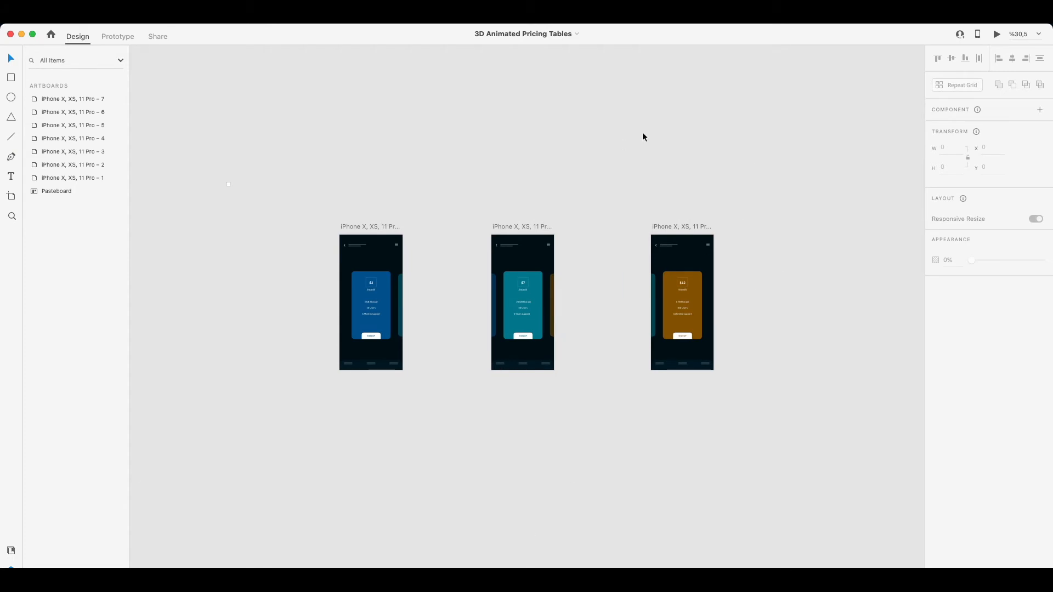
key("super+2")
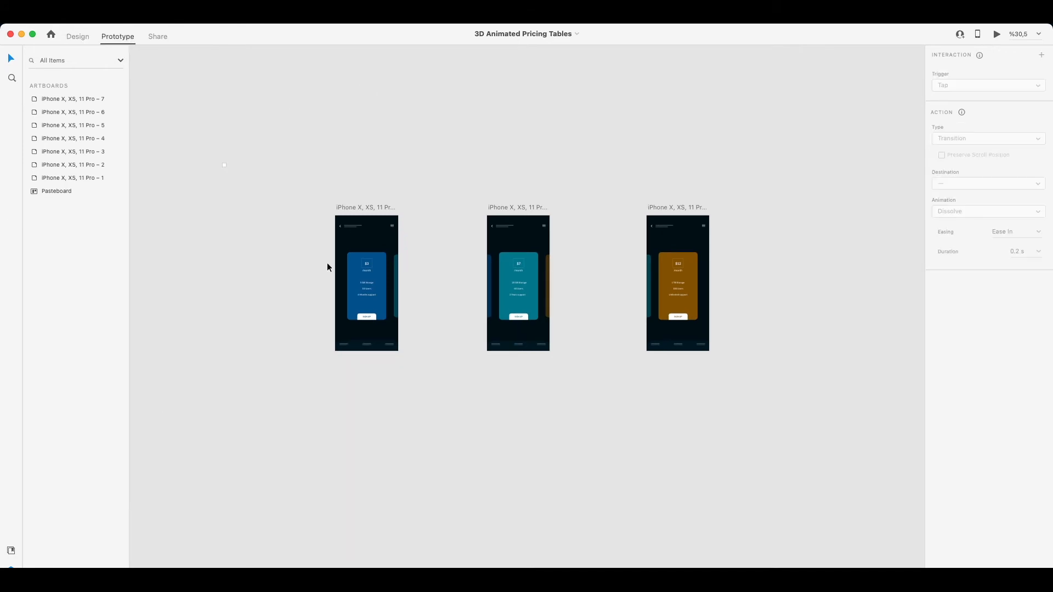
left_click(353, 285)
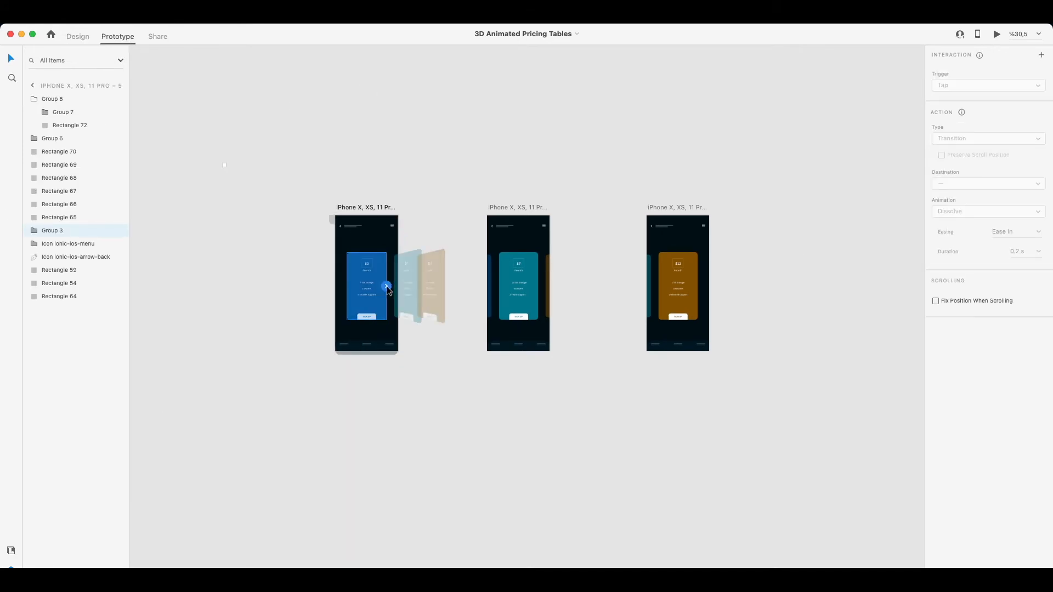
left_click_drag(386, 286, 489, 299)
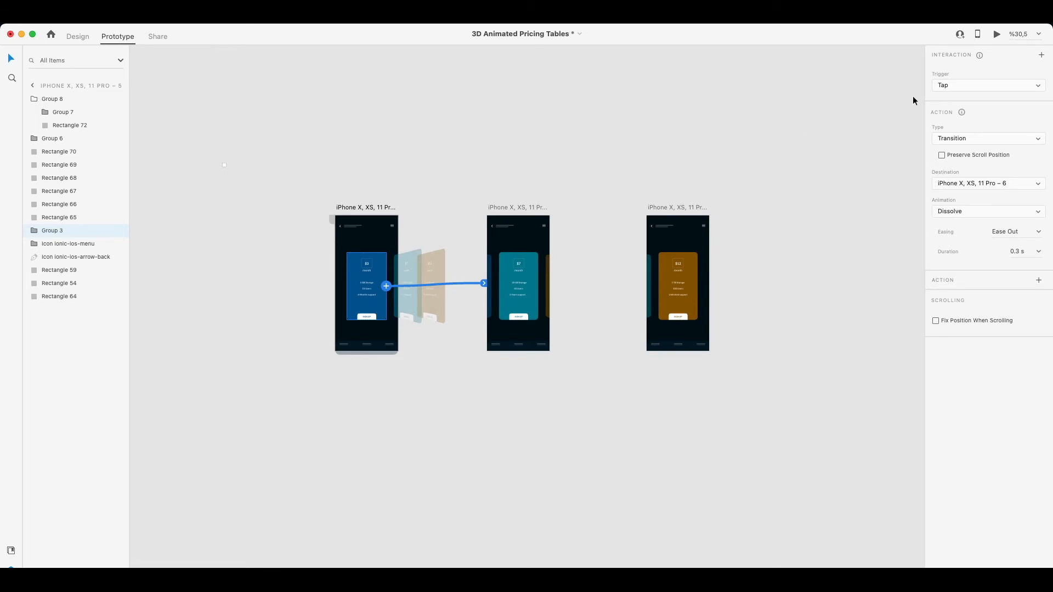
Change the $3 card's interaction to a Drag trigger with Auto-Animate and Ease Out easing, and save the document
left_click(951, 87)
left_click(947, 96)
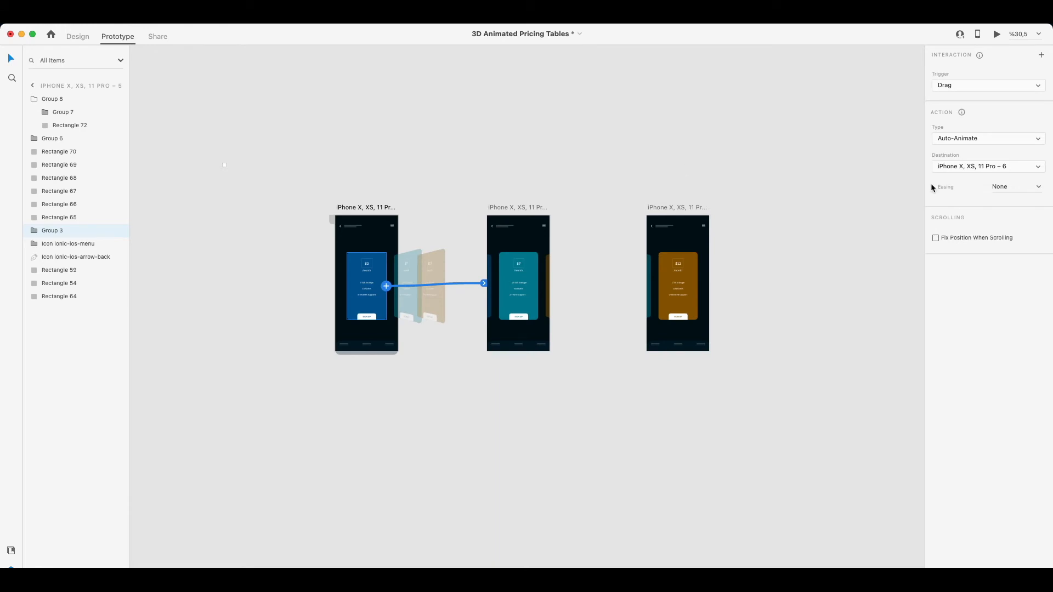
left_click(1038, 188)
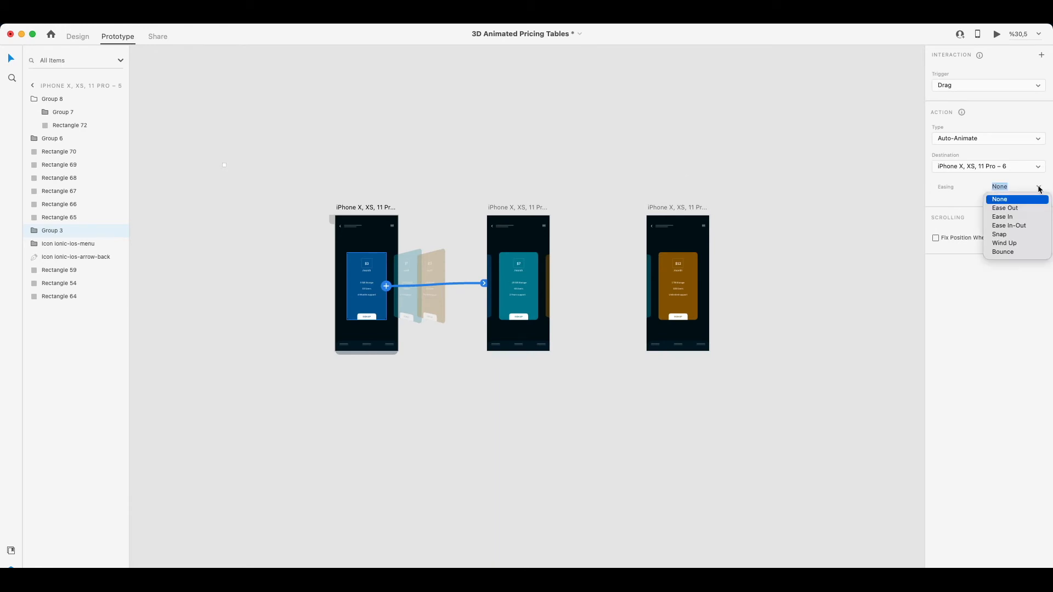
left_click(1007, 210)
key("super+s")
Link artboard 6's $7 card to artboard 7 with a Drag-triggered Auto-Animate interaction using Ease Out
left_click(516, 207)
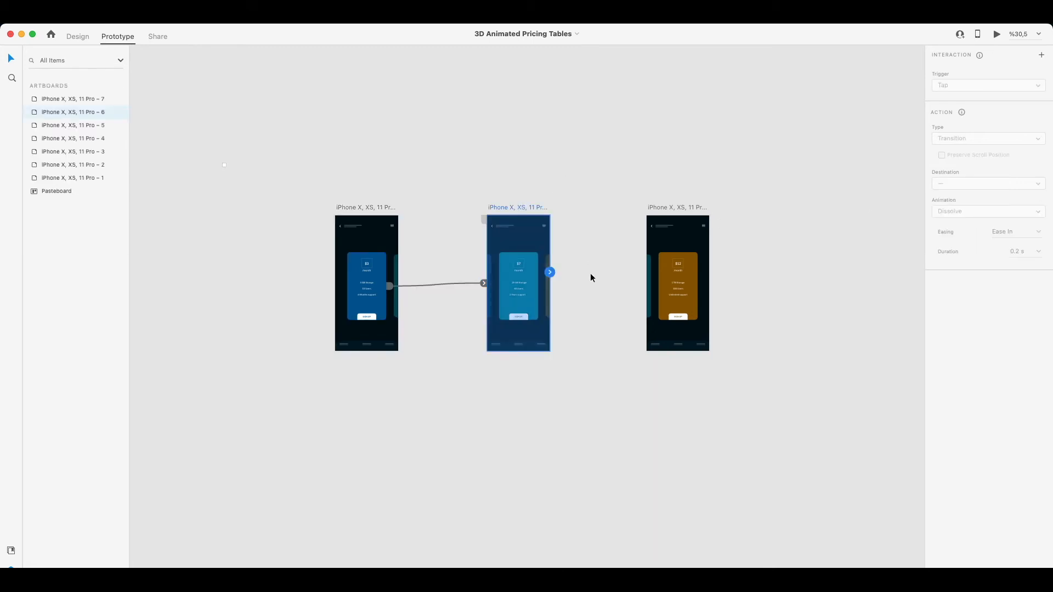
left_click(525, 270)
left_click_drag(538, 286, 644, 283)
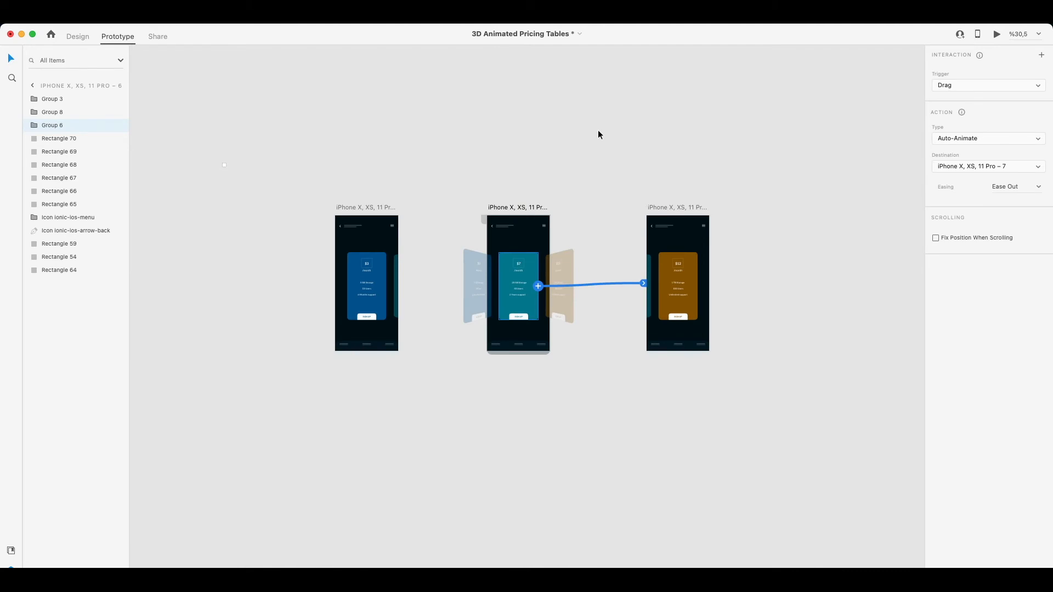
Duplicate artboard 6 directly below the original and remove the copy's inherited interaction to artboard 7
scroll(603, 144, "right", 3)
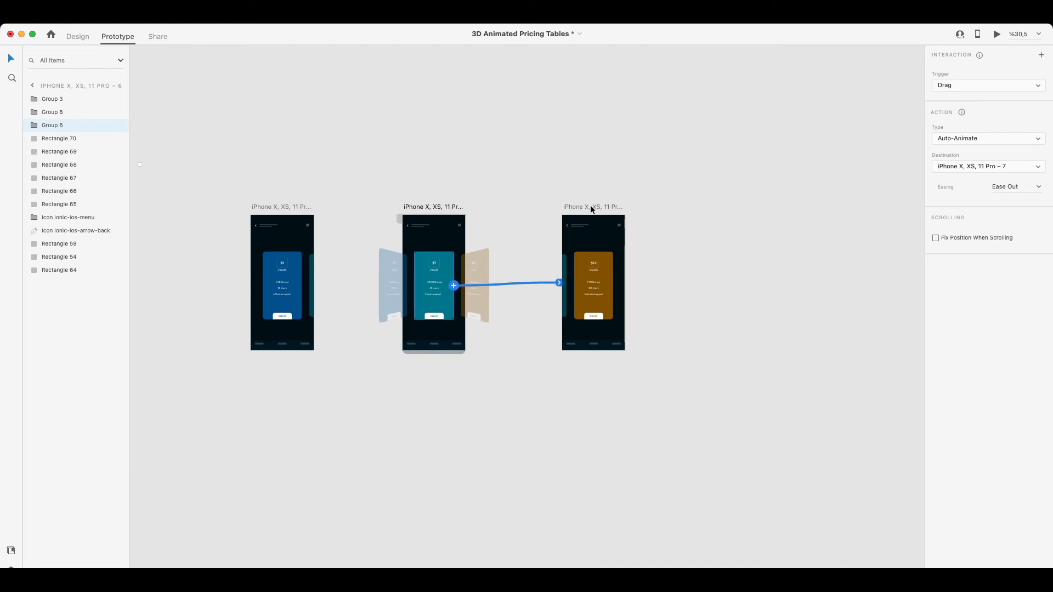
scroll(532, 219, "down", 1)
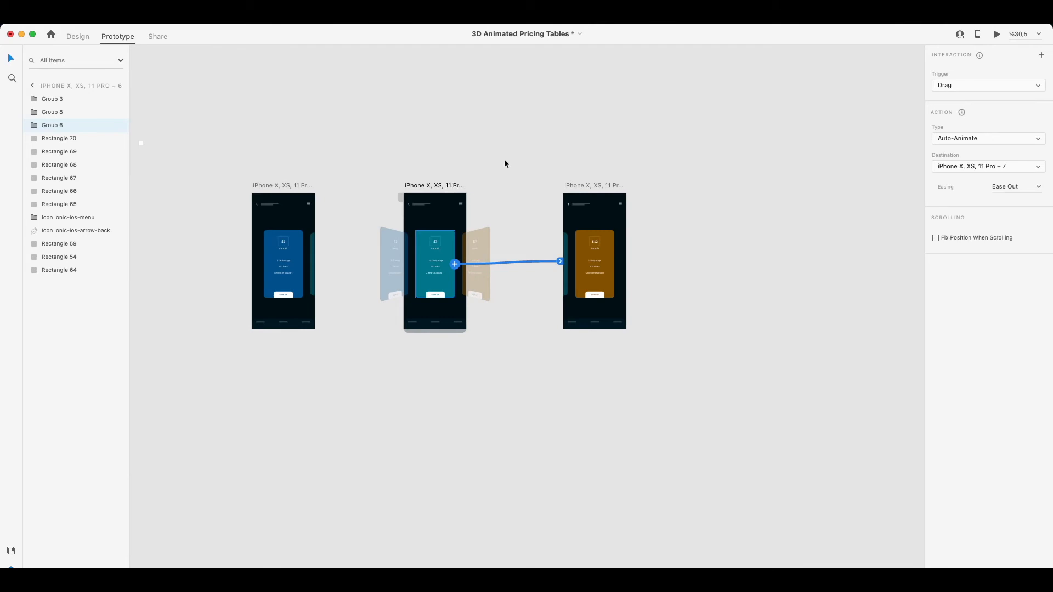
left_click(575, 182)
left_click(418, 186)
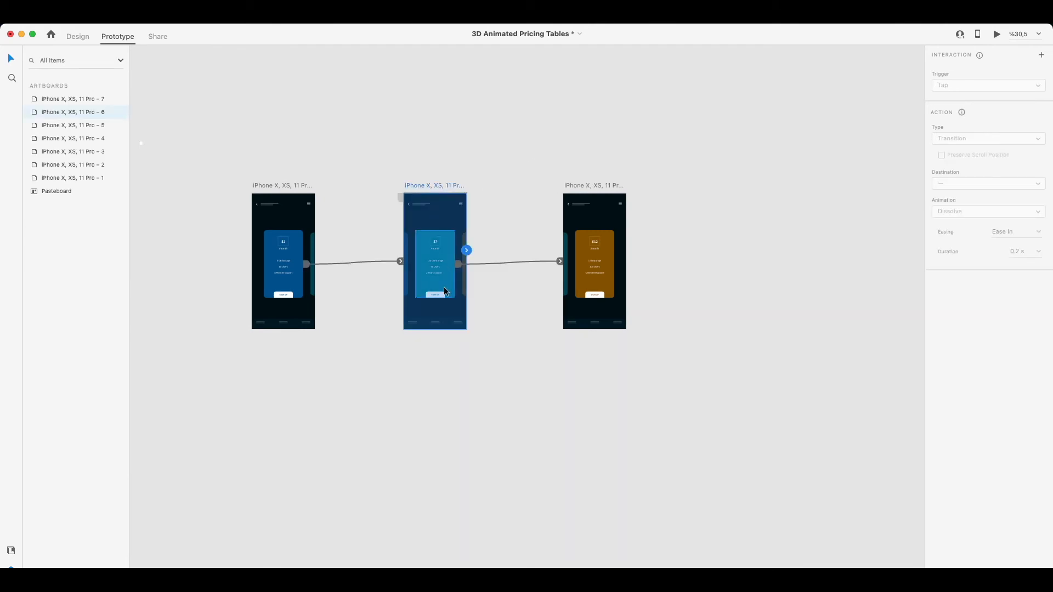
scroll(416, 354, "down", 5)
left_click(422, 387)
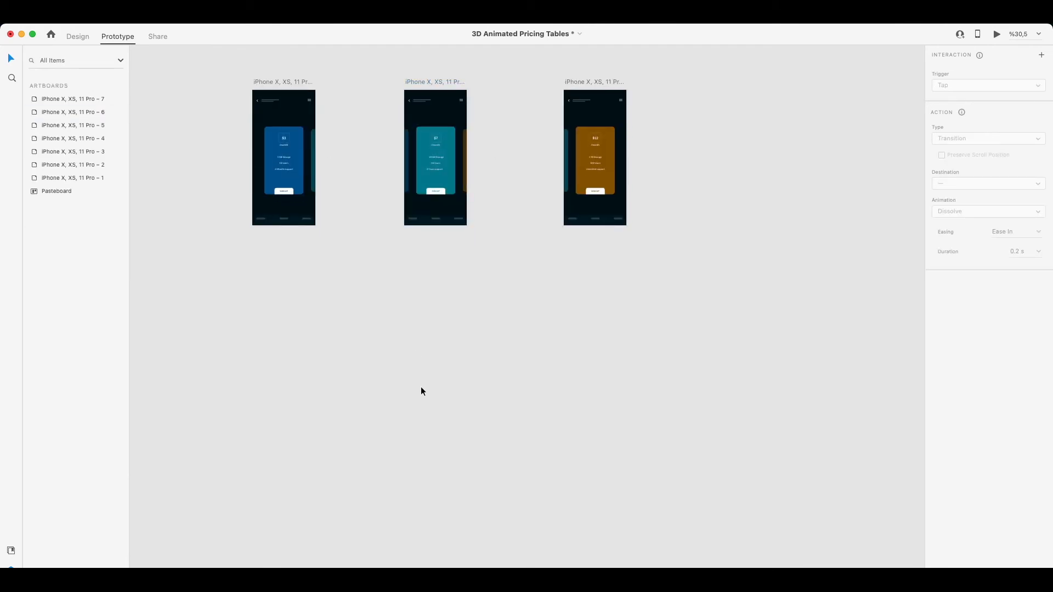
scroll(427, 382, "up", 4)
key("super+z")
left_click_drag(367, 160, 444, 356)
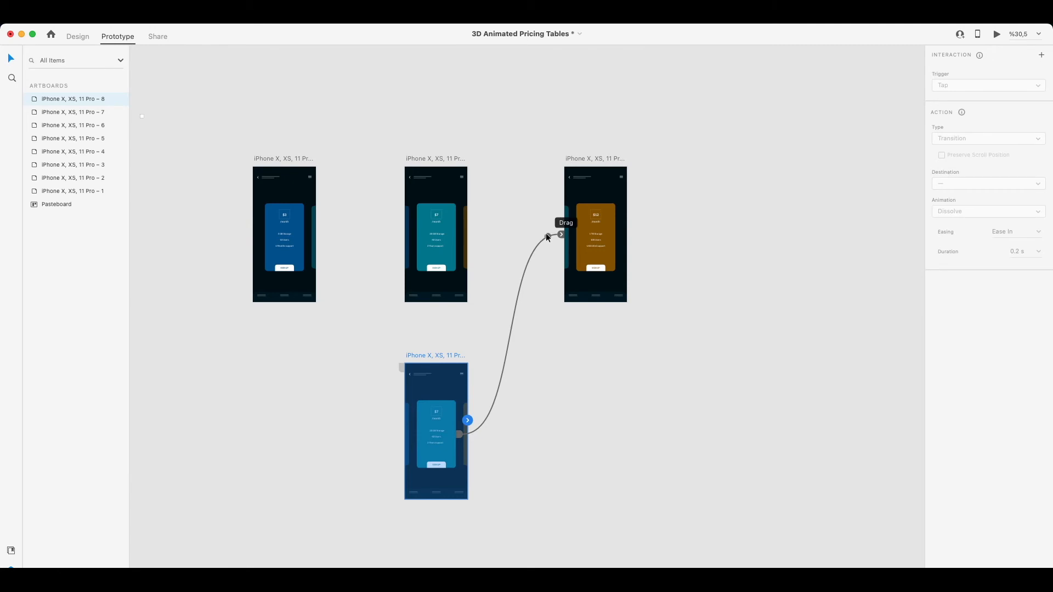
left_click_drag(567, 239, 522, 456)
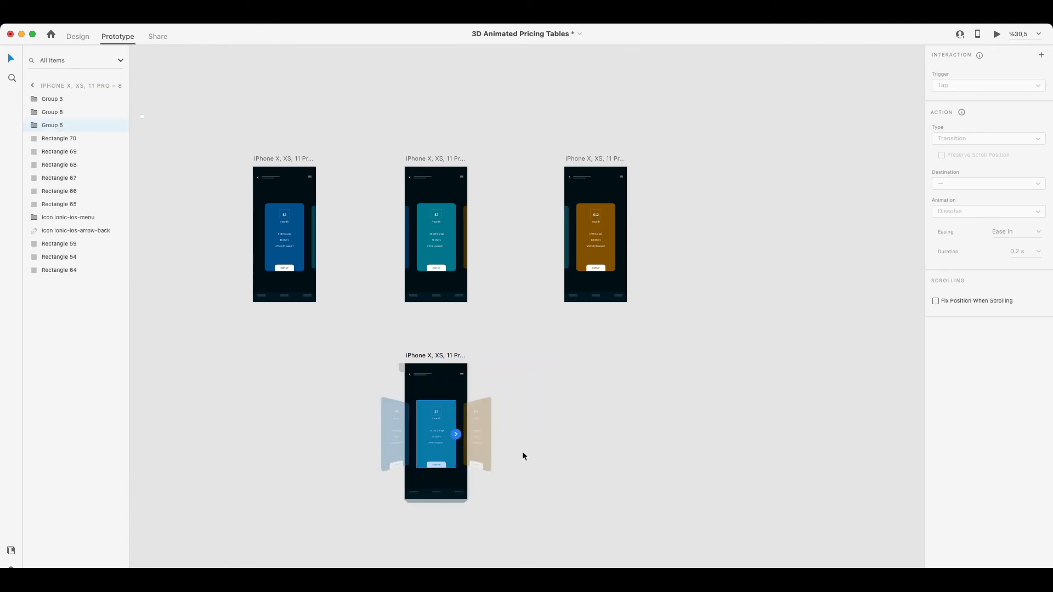
Link artboard 7's $12 card group to artboard 8, and artboard 8's $7 card to artboard 5, using Drag, Auto-Animate and Ease Out
left_click(614, 234)
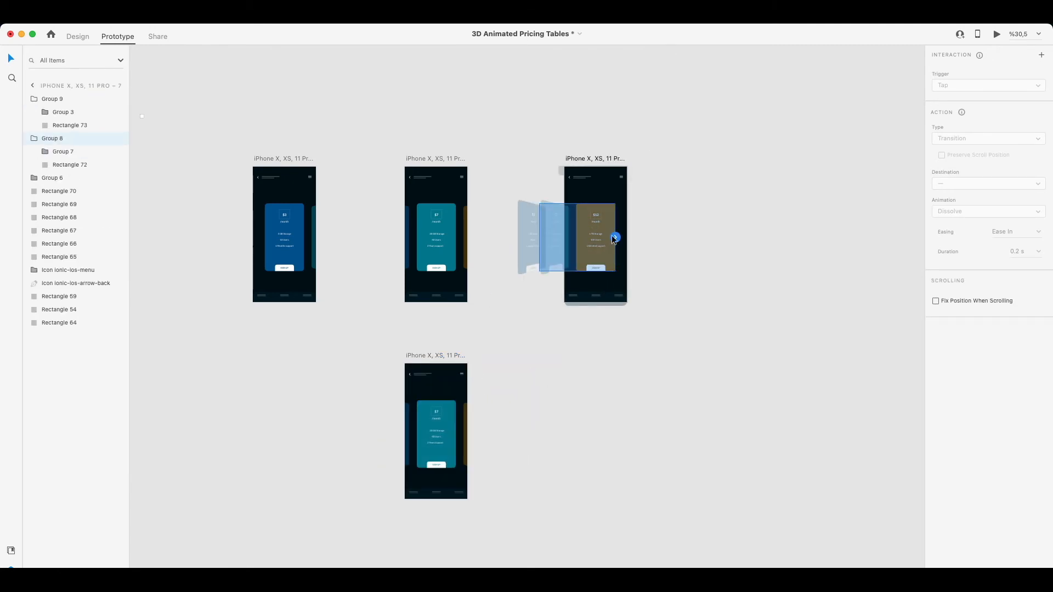
left_click_drag(615, 236, 467, 420)
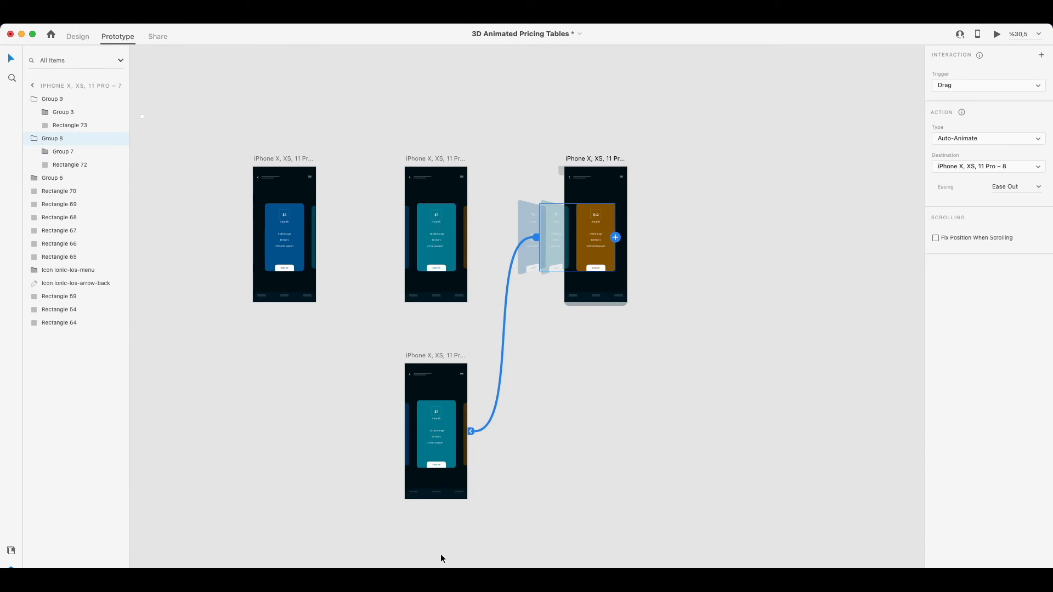
left_click(444, 442)
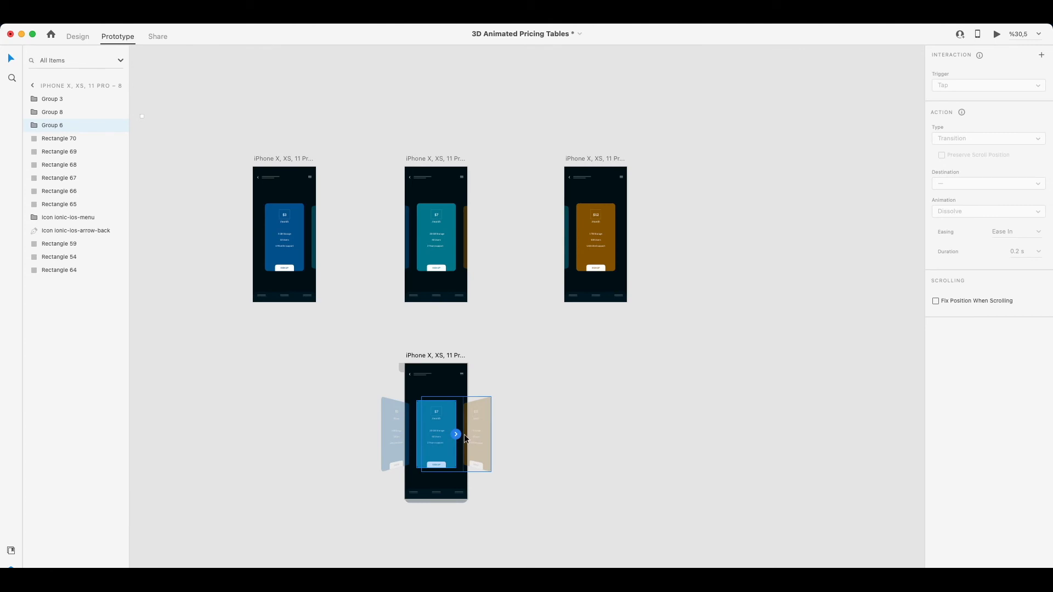
left_click_drag(455, 433, 311, 287)
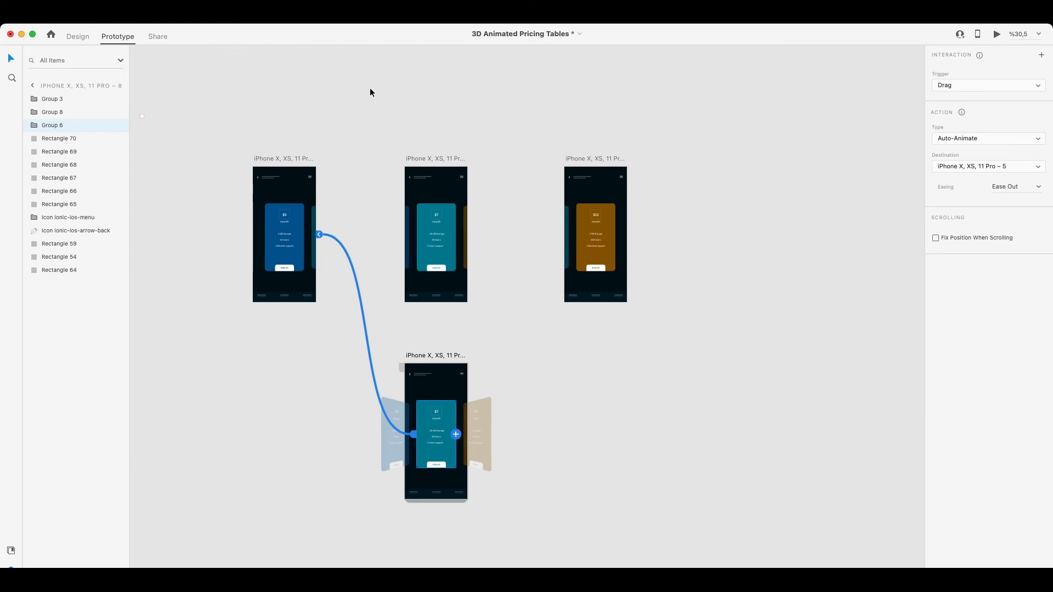
Preview the prototype from artboard 5, swiping through the $3, $7 and $12 cards and back to check the animation
left_click(268, 158)
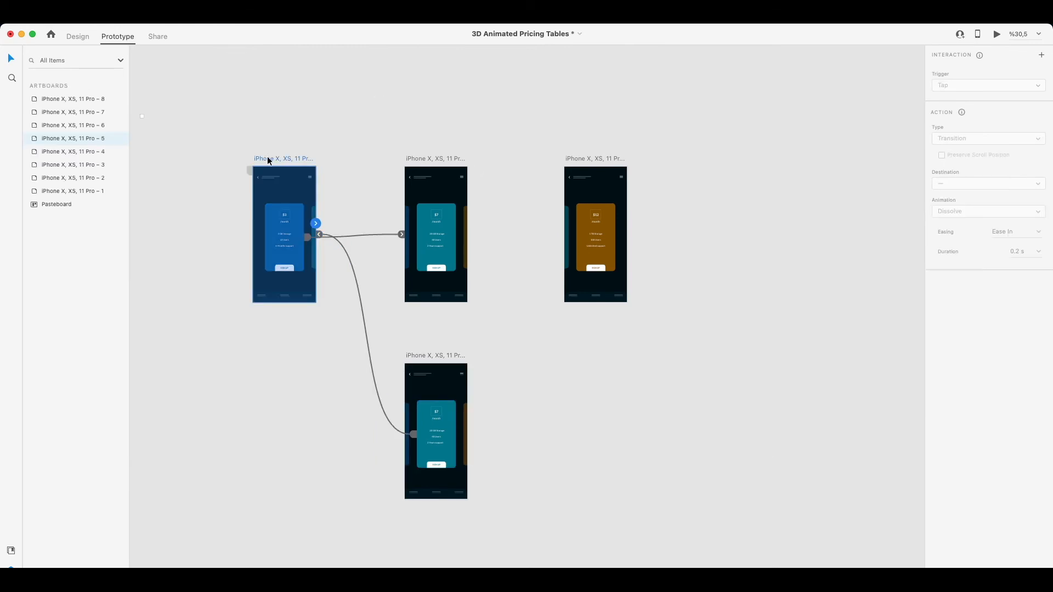
key("super+Return")
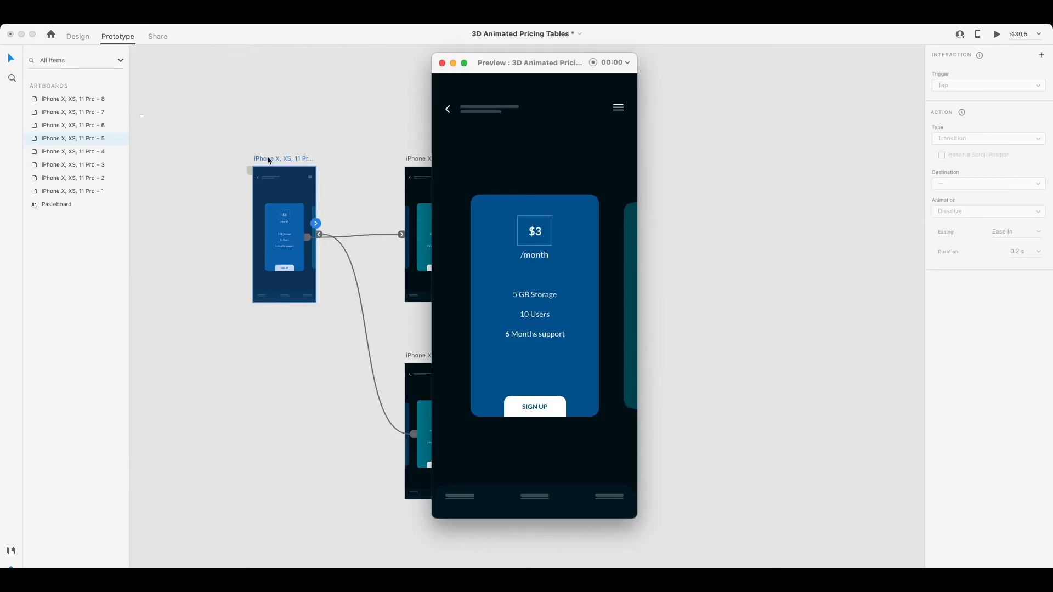
left_click_drag(564, 347, 477, 348)
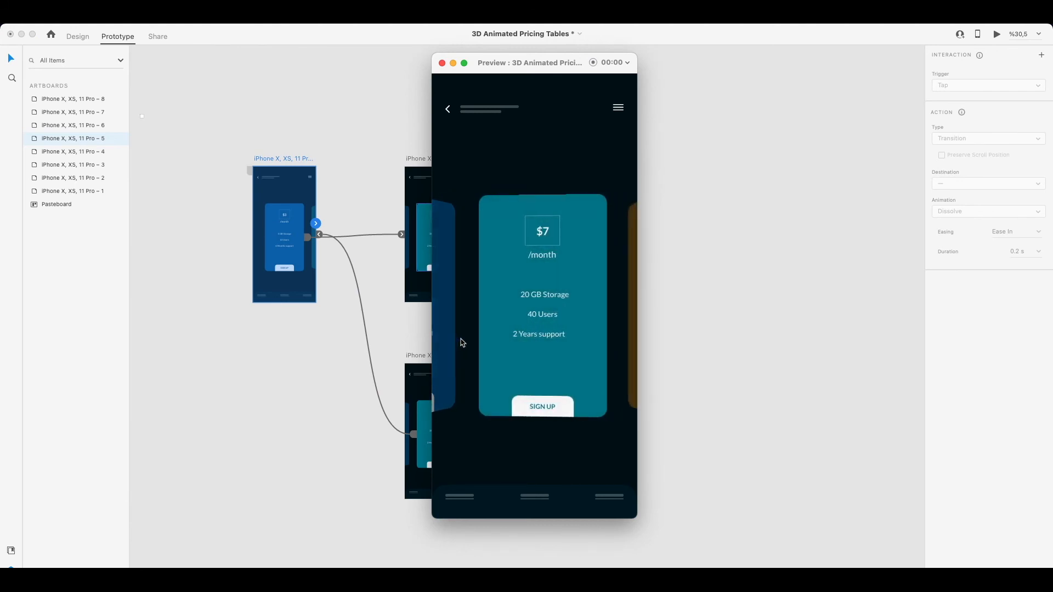
left_click_drag(571, 348, 438, 315)
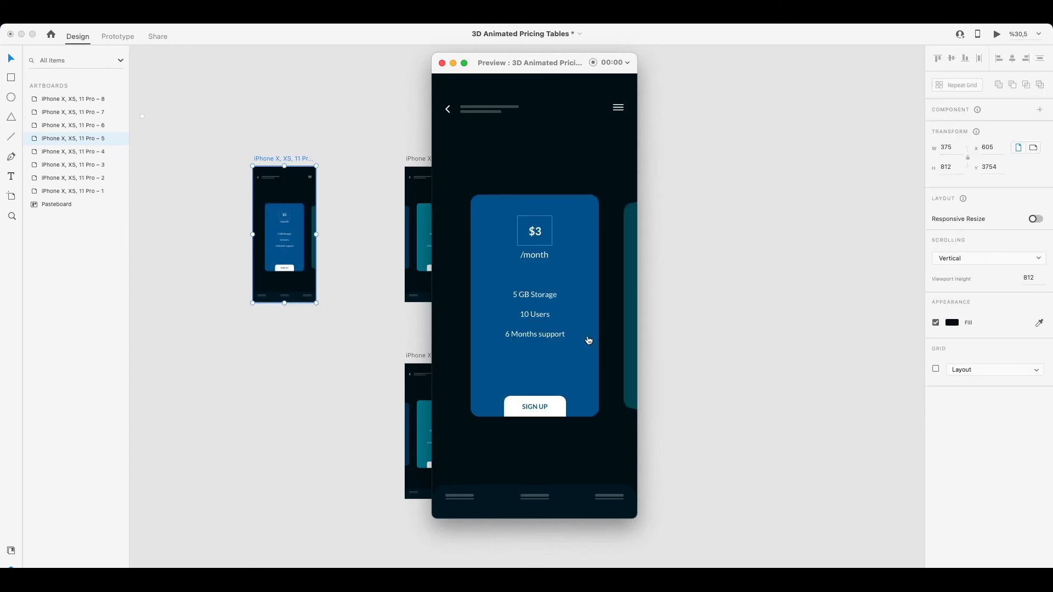
left_click_drag(586, 338, 449, 339)
mouse_move(571, 330)
left_mouse_down()
mouse_move(519, 331)
mouse_move(580, 322)
left_mouse_up()
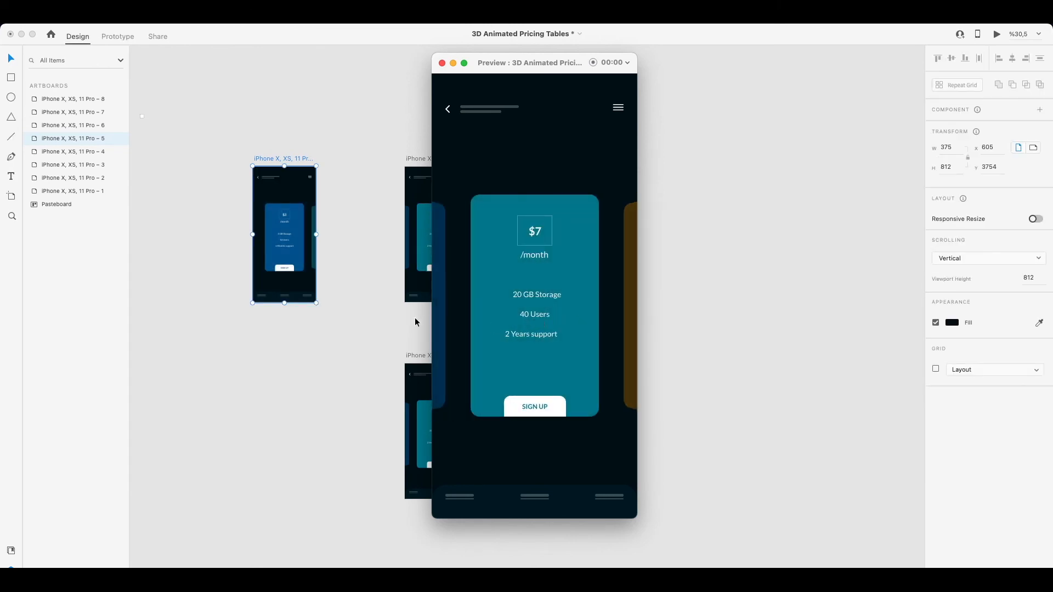
left_click_drag(552, 354, 528, 351)
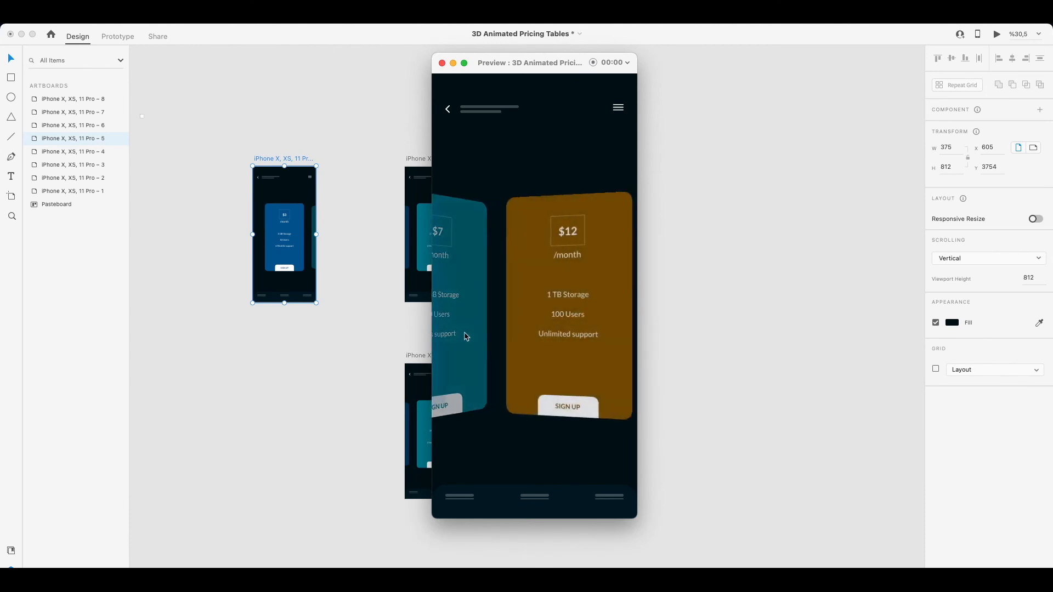
left_click_drag(445, 323, 492, 316)
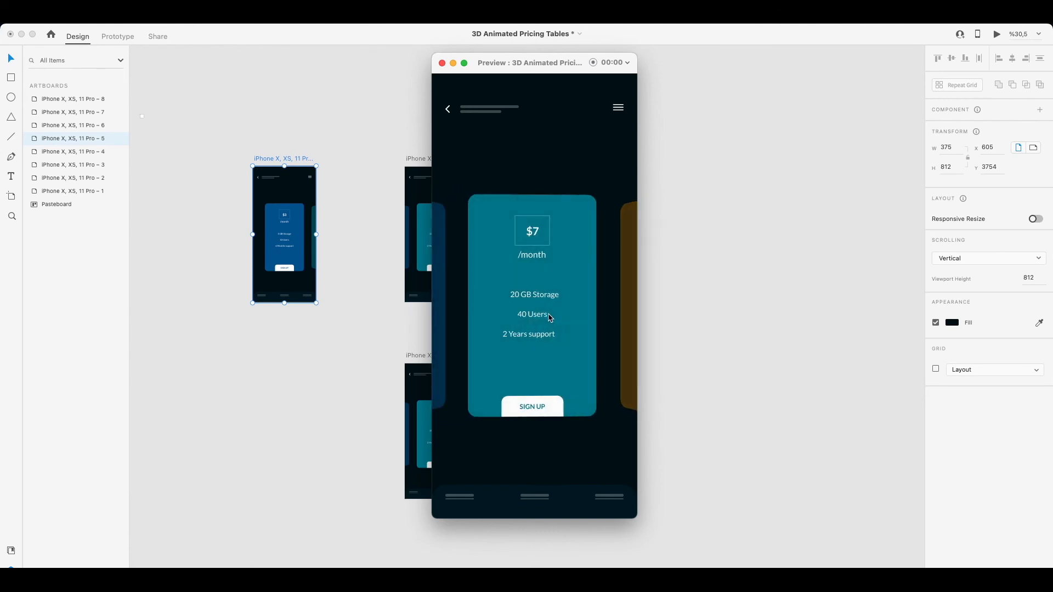
left_click(439, 204)
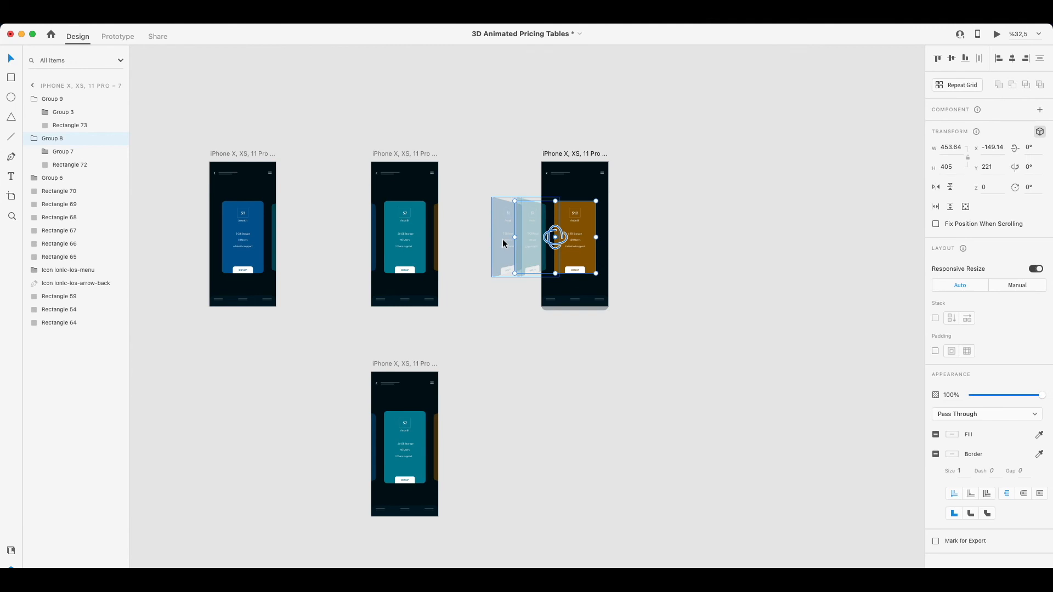
Replace the angled $3 card on artboard 6 with a copy of artboard 7's grouped $3 card, shifted toward the artboard's edge
left_click(502, 242)
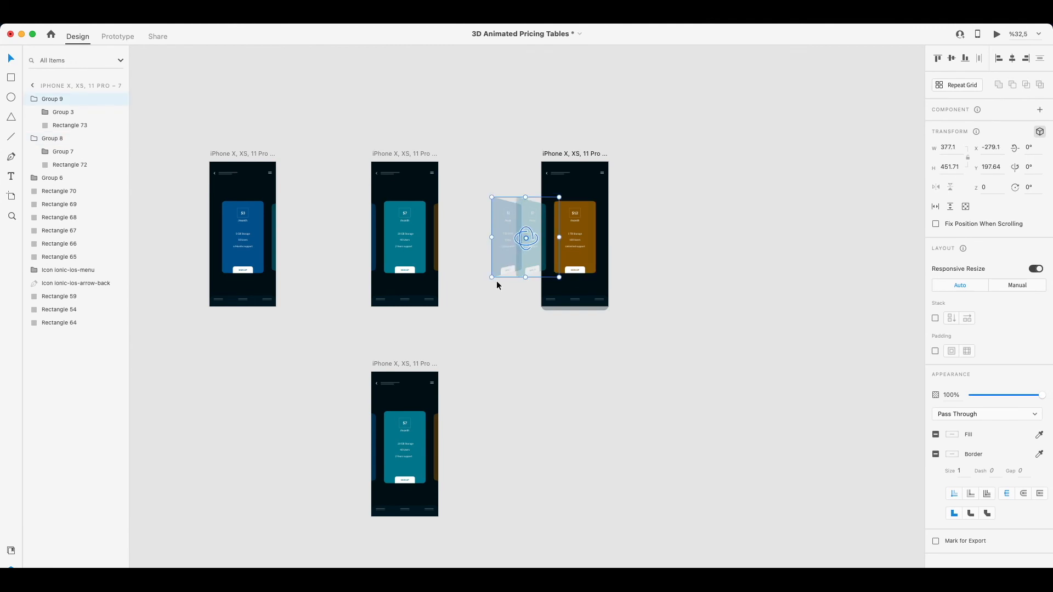
scroll(450, 276, "left", 3)
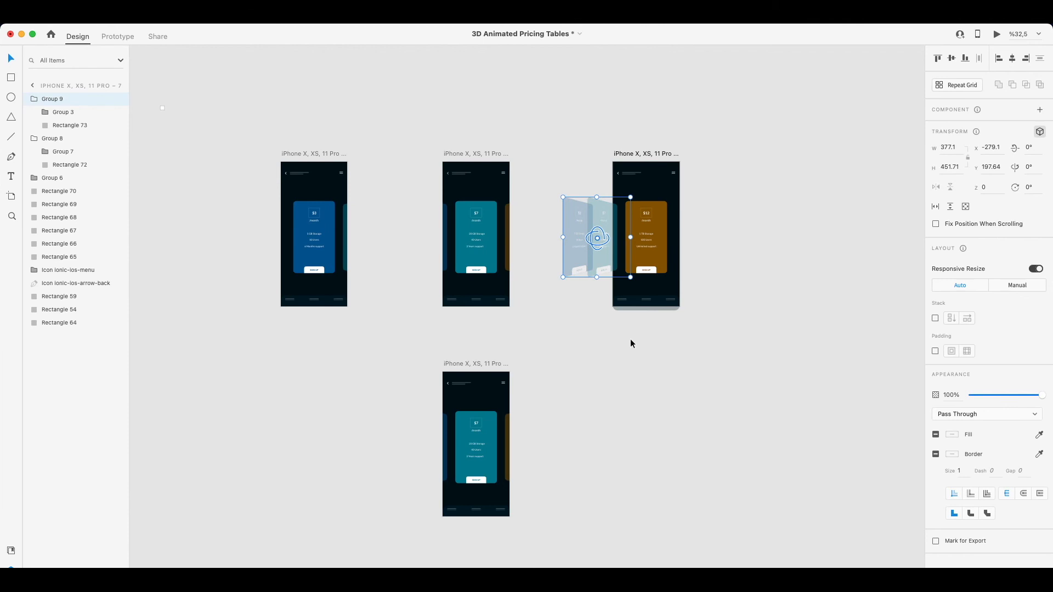
left_click(752, 165)
left_click(446, 247)
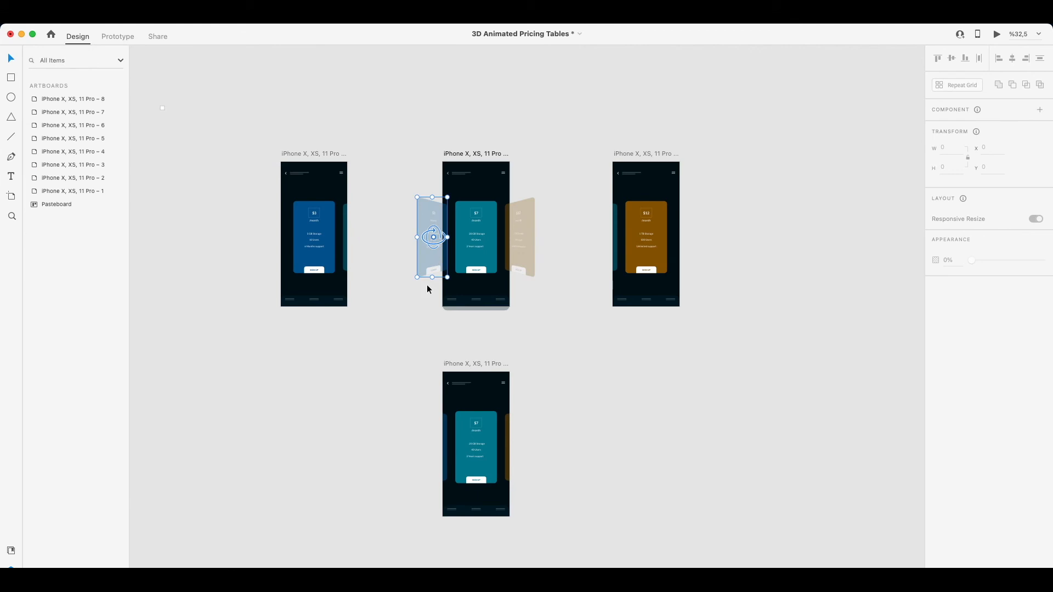
scroll(378, 332, "left", 3)
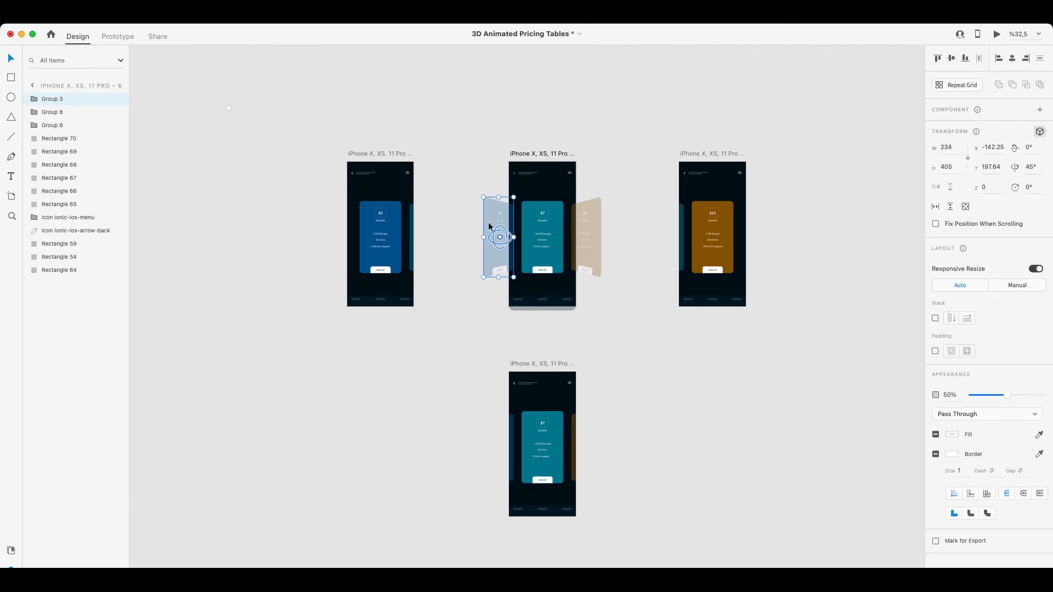
key("Delete")
left_click(535, 157)
key("super+v")
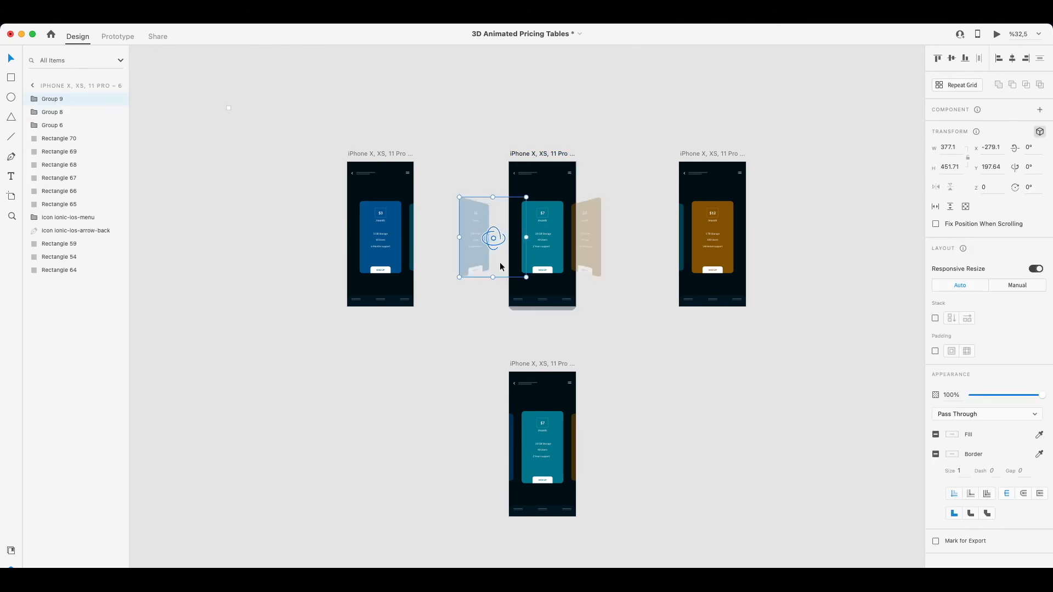
left_click_drag(463, 256, 490, 259)
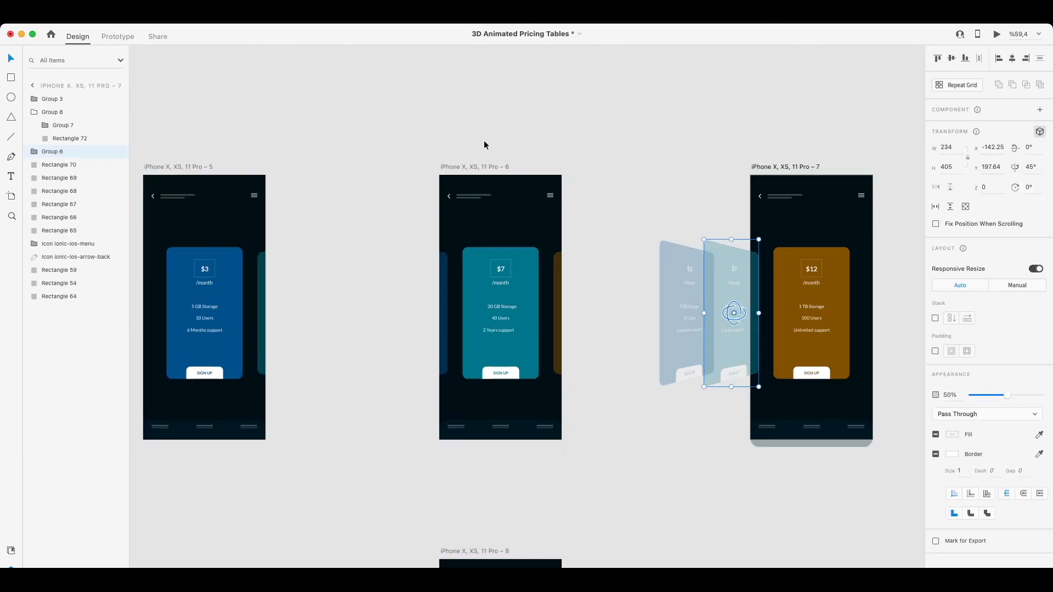
Preview the carousel again from artboard 5, swiping forward to the $12 card and back to the $3 card
scroll(327, 159, "left", 5)
left_click(310, 166)
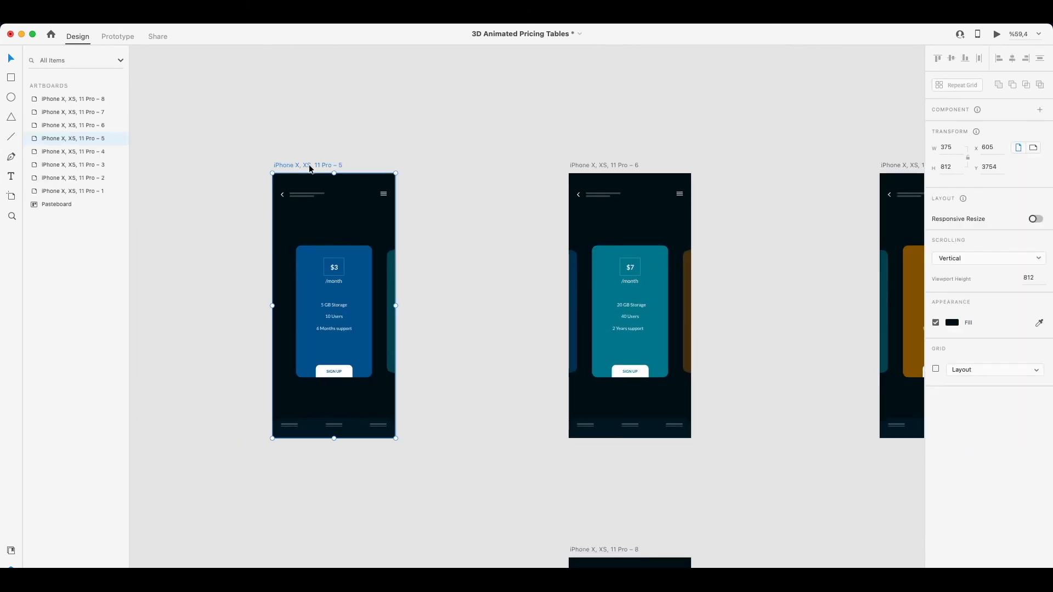
key("super+Return")
left_click_drag(549, 362, 451, 359)
left_click_drag(528, 360, 468, 357)
left_click_drag(538, 343, 663, 332)
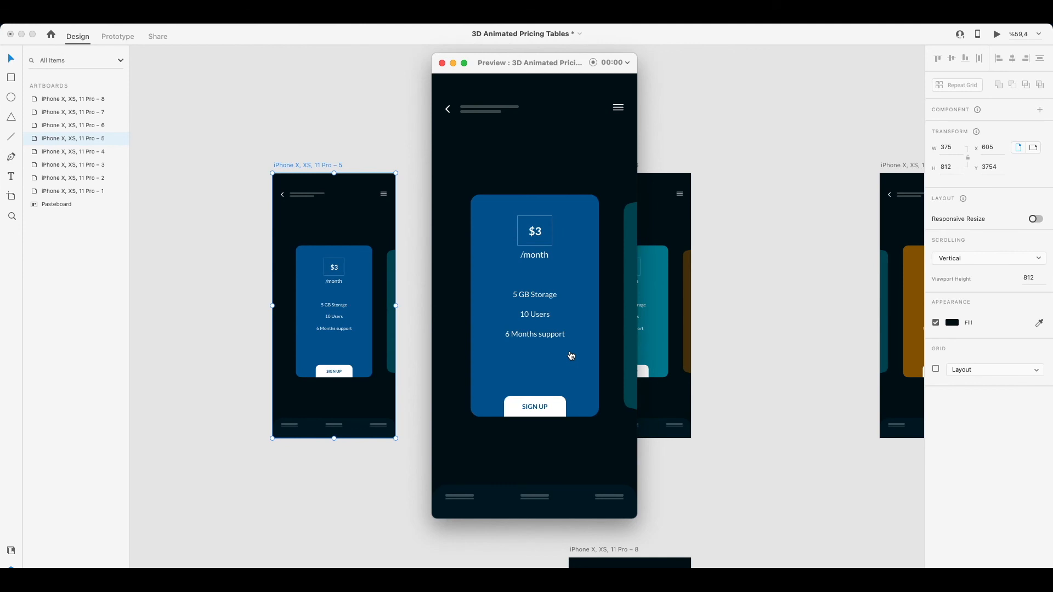
left_click_drag(568, 354, 463, 348)
left_click_drag(571, 331, 446, 317)
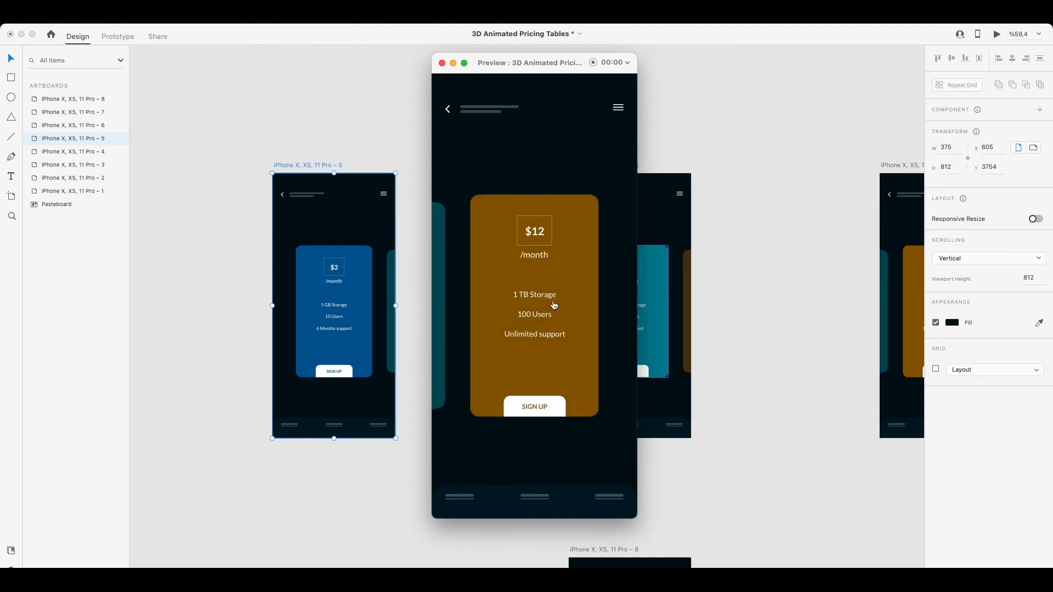
left_click_drag(521, 314, 652, 307)
left_click_drag(513, 311, 670, 303)
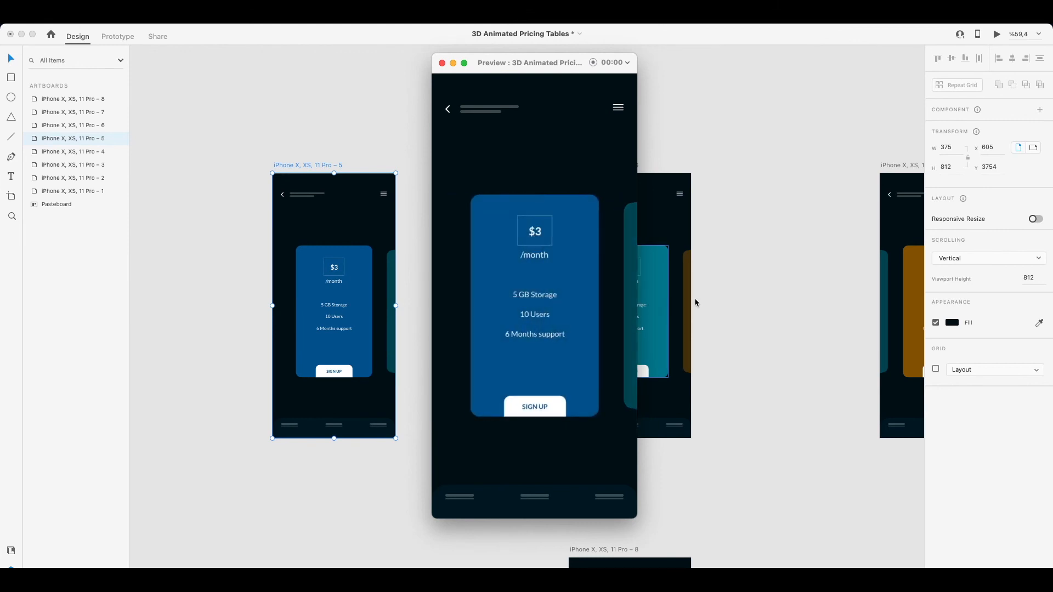